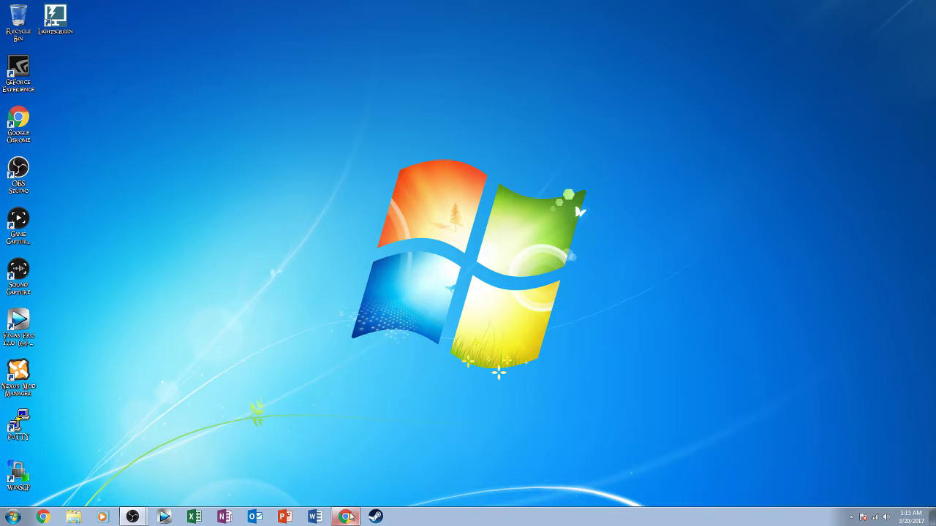
# Switch to Chrome, start downloading the OBS Studio 18.0.1 Windows installer from obsproject.com/download, and cancel that download
pyautogui.click(347, 517)
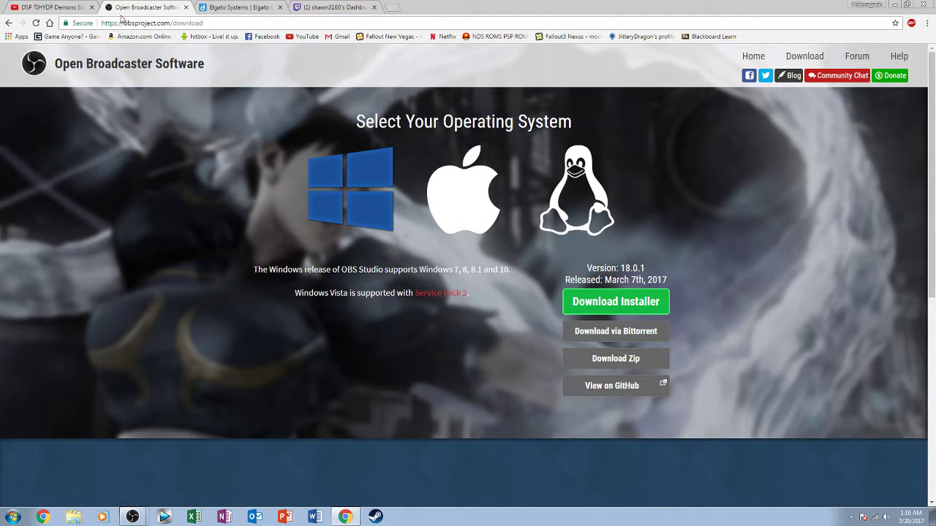
pyautogui.moveTo(128, 25); pyautogui.dragTo(213, 25)
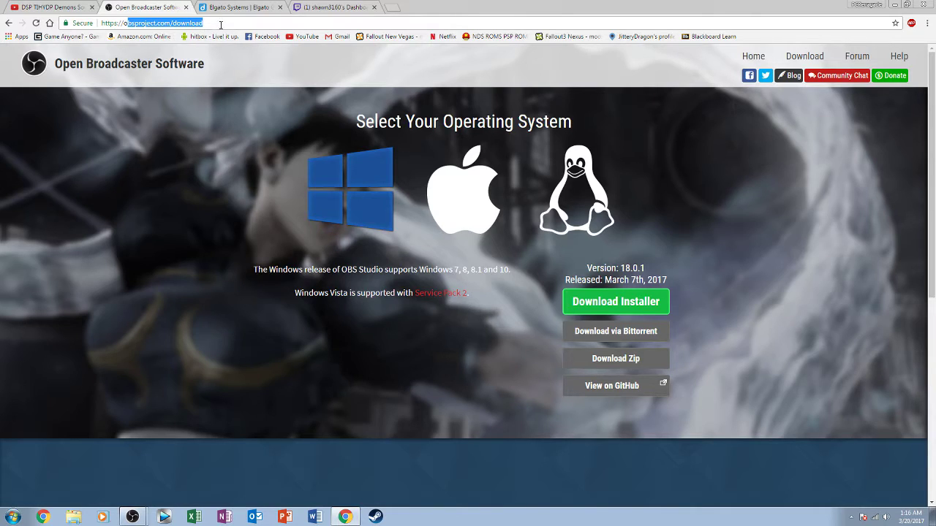
pyautogui.click(220, 25)
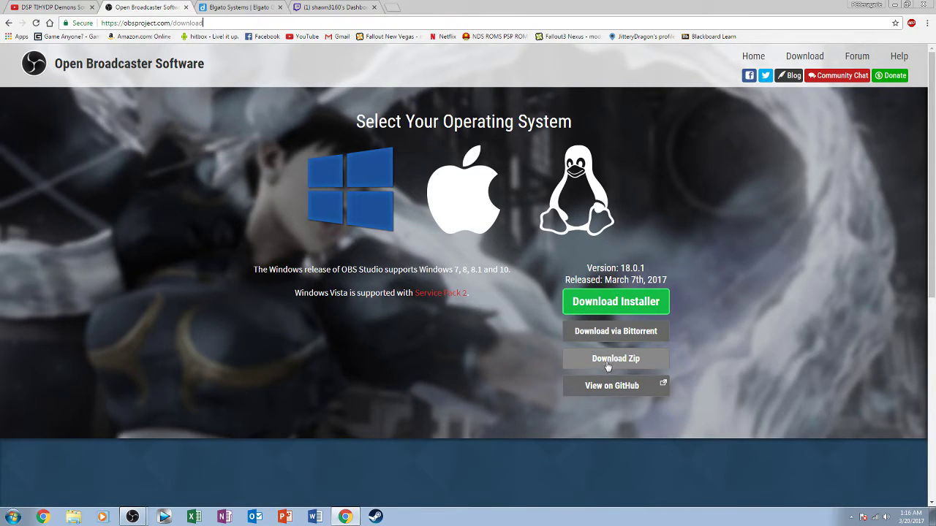
pyautogui.click(606, 305)
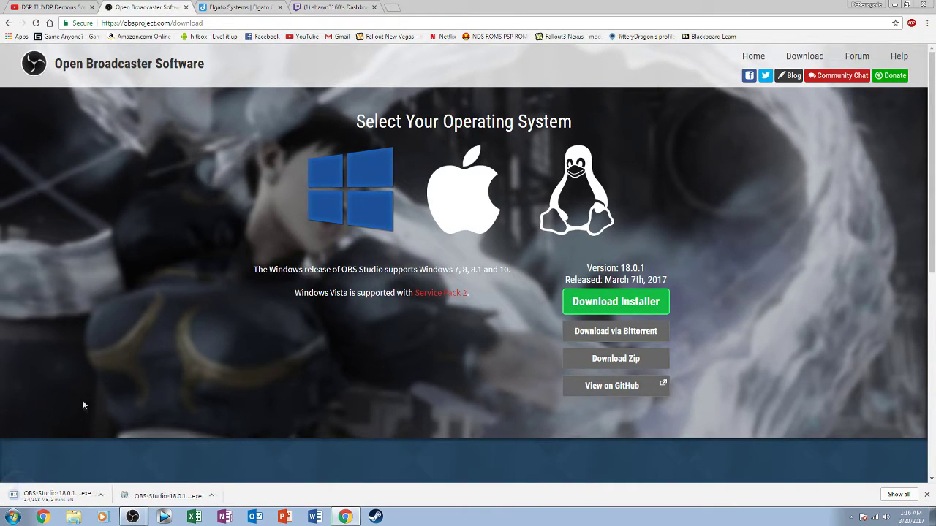
pyautogui.click(101, 497)
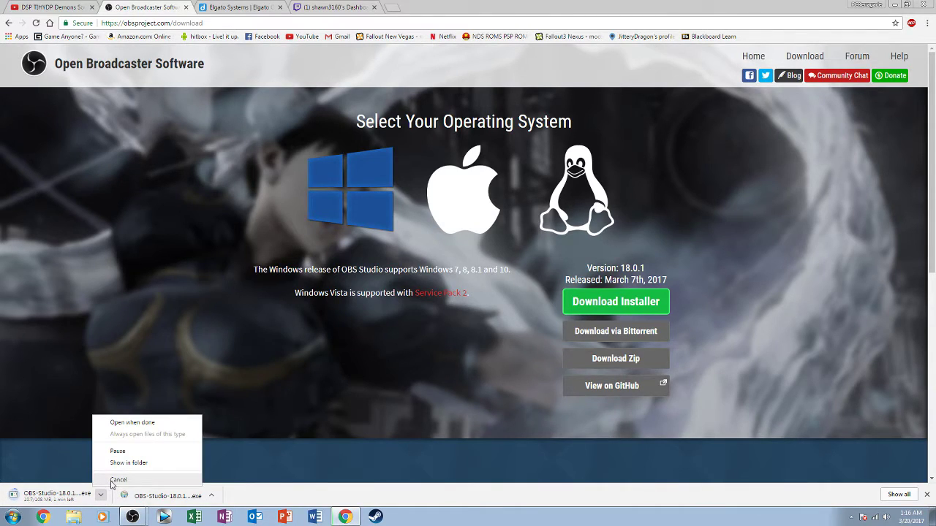
pyautogui.click(118, 480)
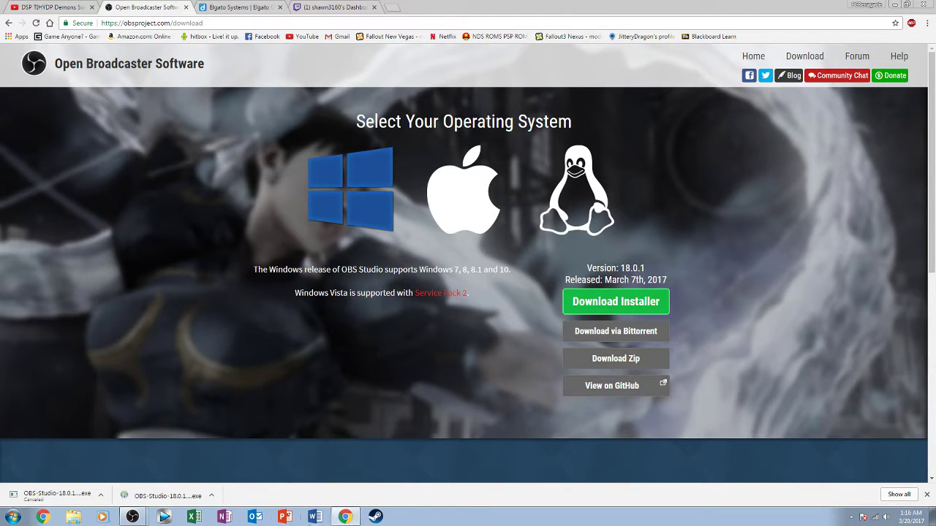
# Launch the already downloaded OBS Studio 18.0.1 installer and try to proceed past its welcome page
pyautogui.click(165, 497)
pyautogui.moveTo(463, 166); pyautogui.dragTo(399, 124)
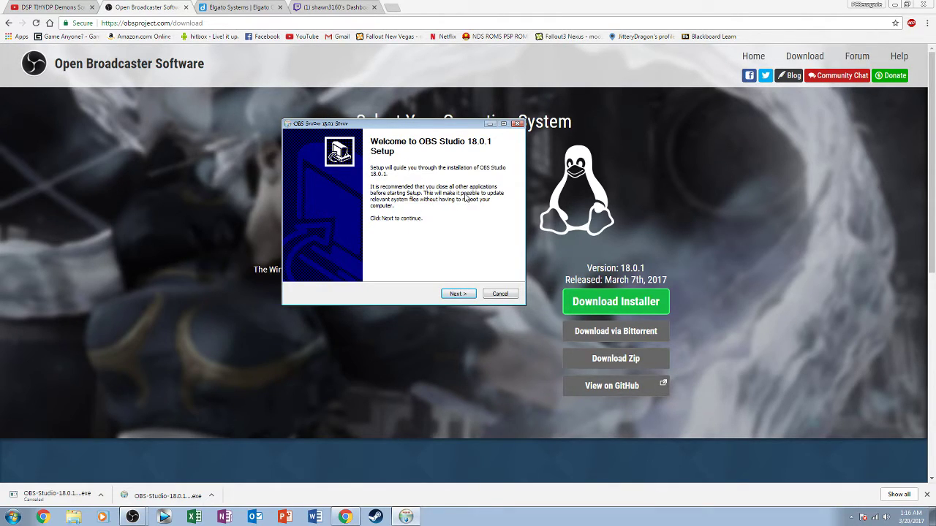
pyautogui.click(457, 294)
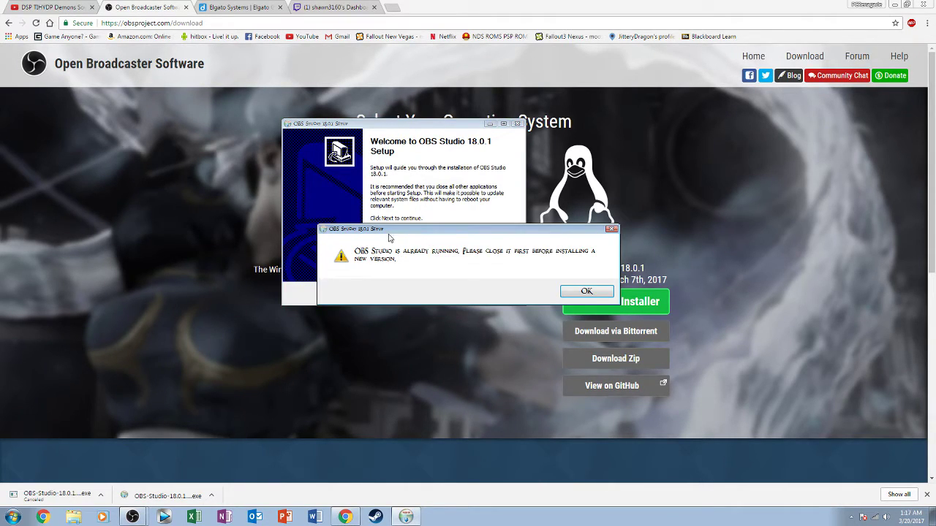
pyautogui.moveTo(386, 236); pyautogui.dragTo(360, 224)
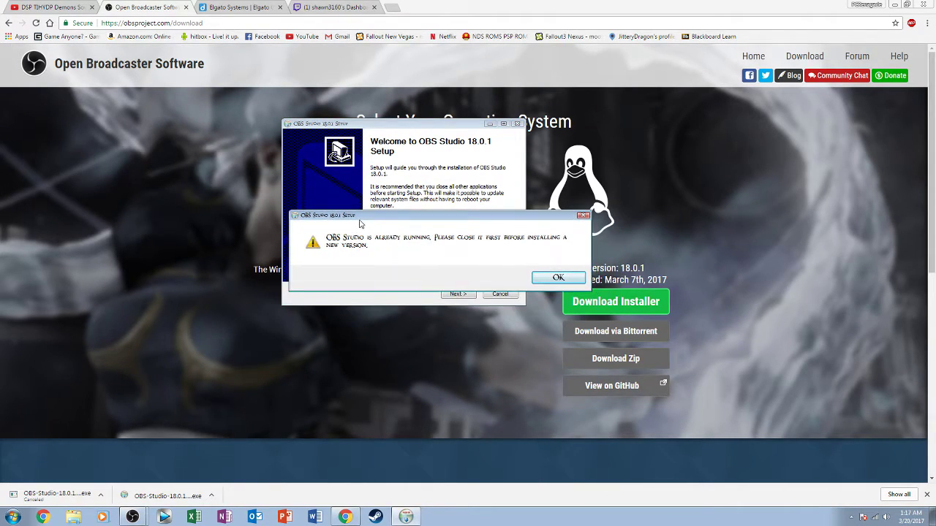
pyautogui.click(559, 279)
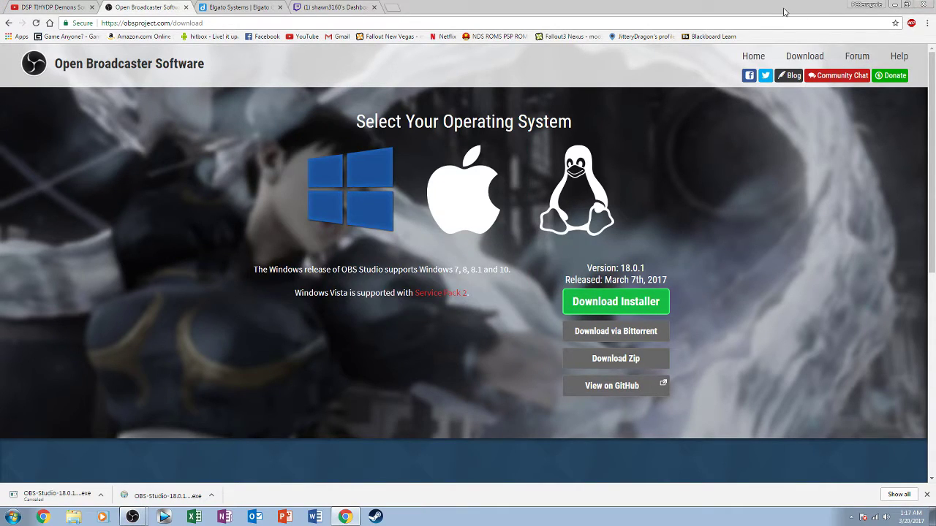
# Switch to OBS Studio and turn Studio Mode on and back off to compare the preview layouts
pyautogui.click(894, 4)
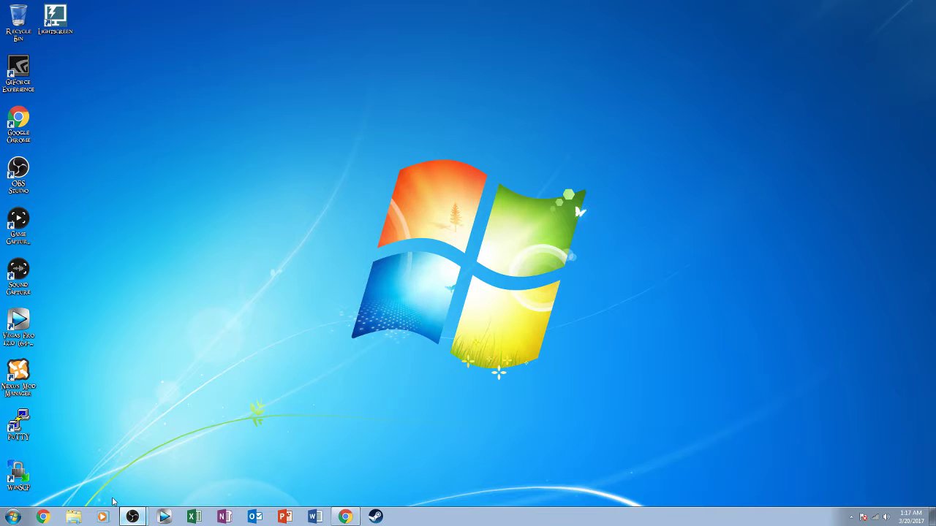
pyautogui.click(133, 517)
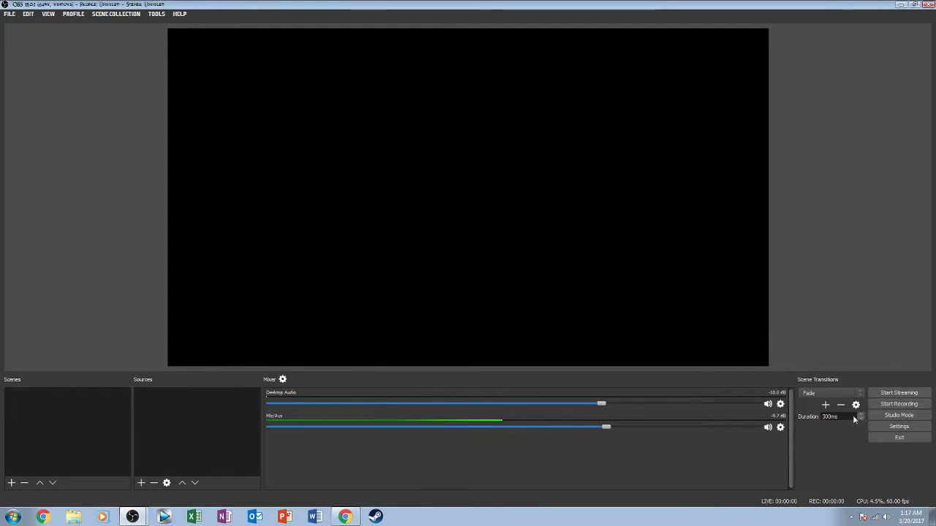
pyautogui.click(884, 418)
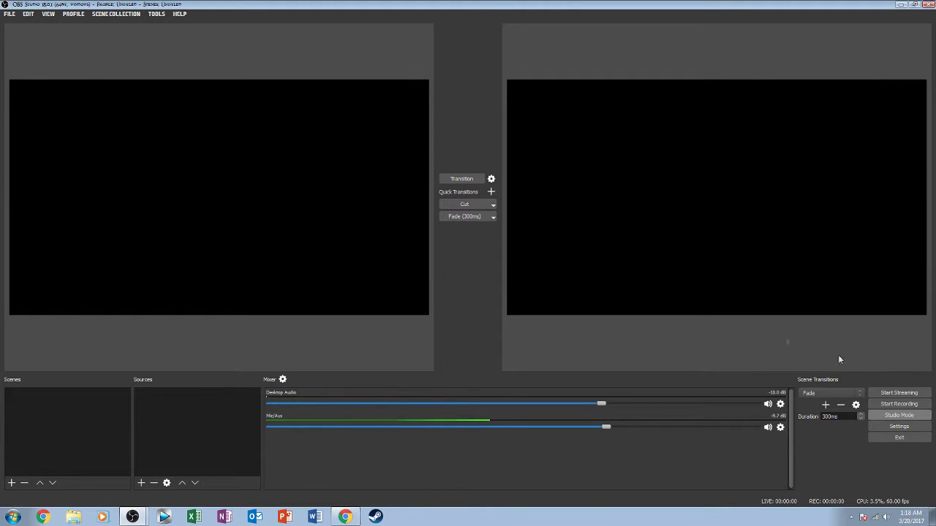
pyautogui.click(878, 415)
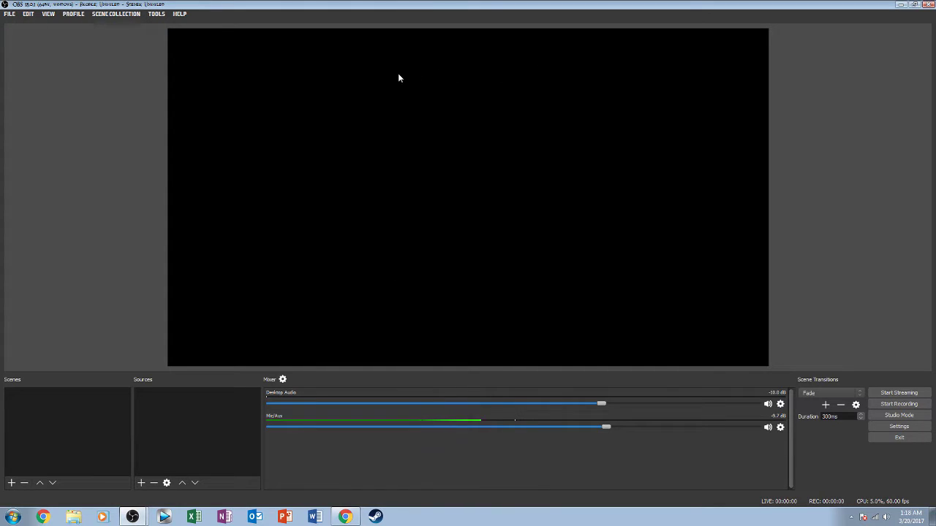
# Add a new scene named Scene 2
pyautogui.rightClick(62, 394)
pyautogui.click(68, 400)
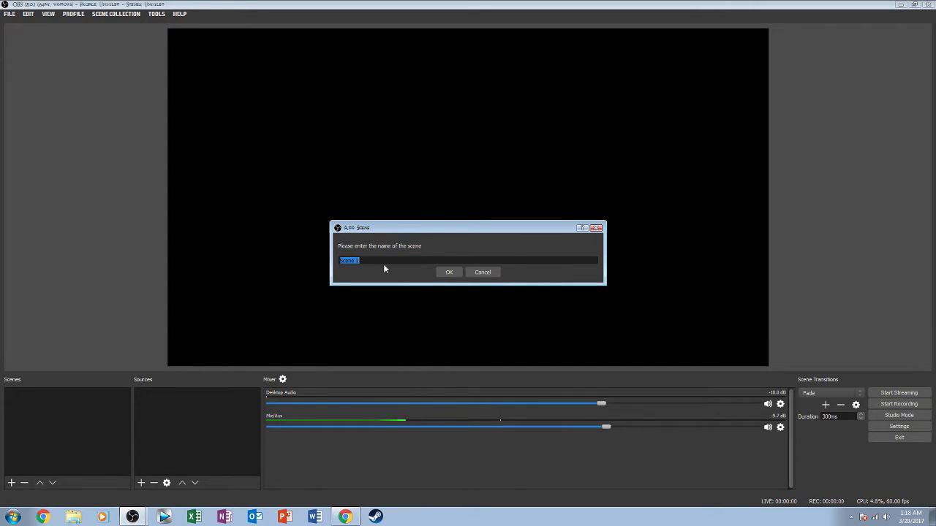
pyautogui.click(446, 271)
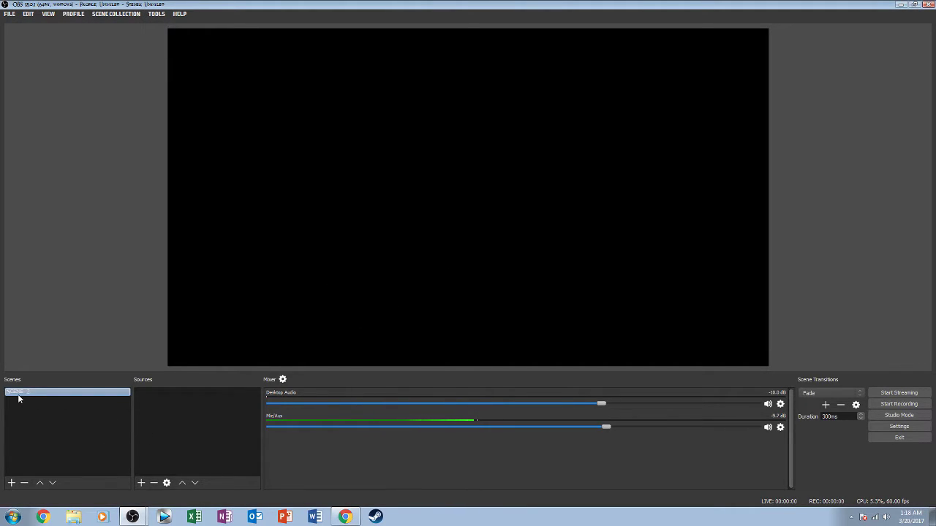
# Create a new visible Display Capture source in Scene 2, keeping the suggested source name
pyautogui.rightClick(188, 398)
pyautogui.moveTo(215, 404)
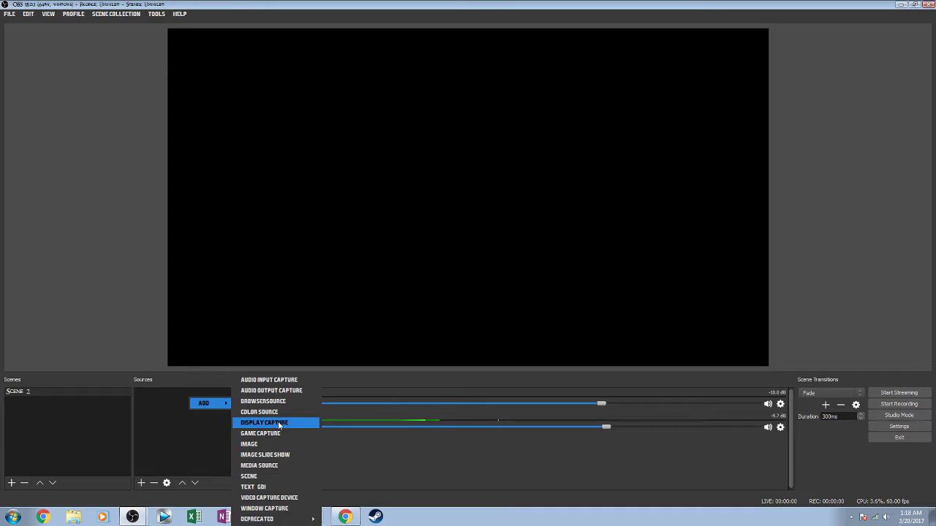
pyautogui.click(256, 424)
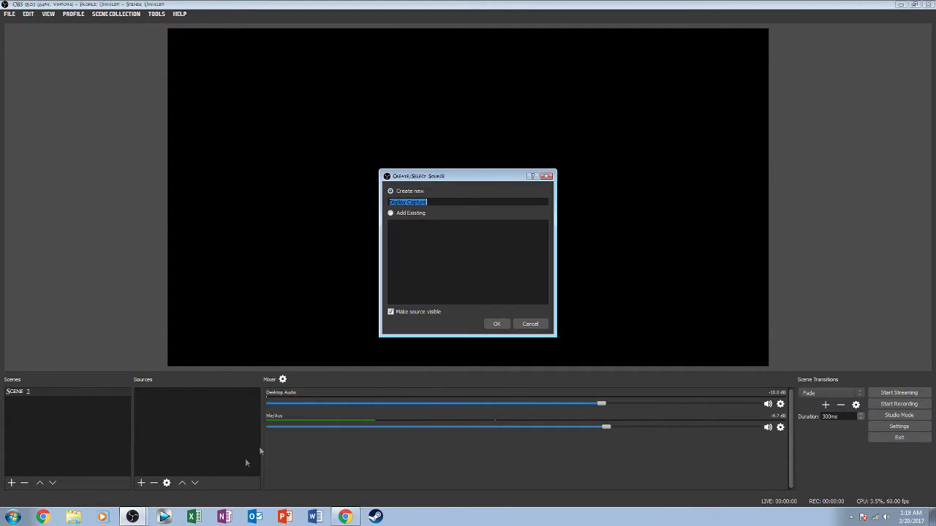
pyautogui.click(487, 326)
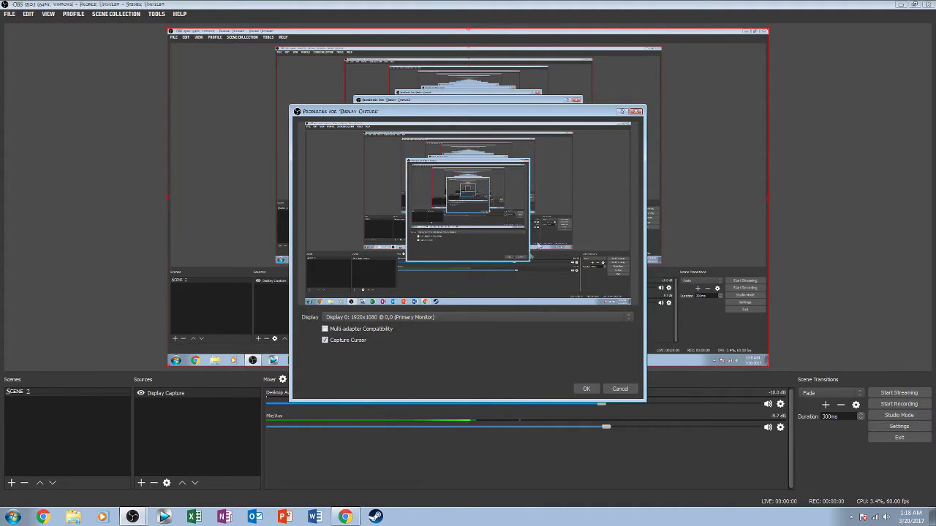
# Set the Display Capture source to Display 0 (Primary Monitor) with Capture Cursor enabled and accept its properties
pyautogui.moveTo(351, 111); pyautogui.dragTo(356, 71)
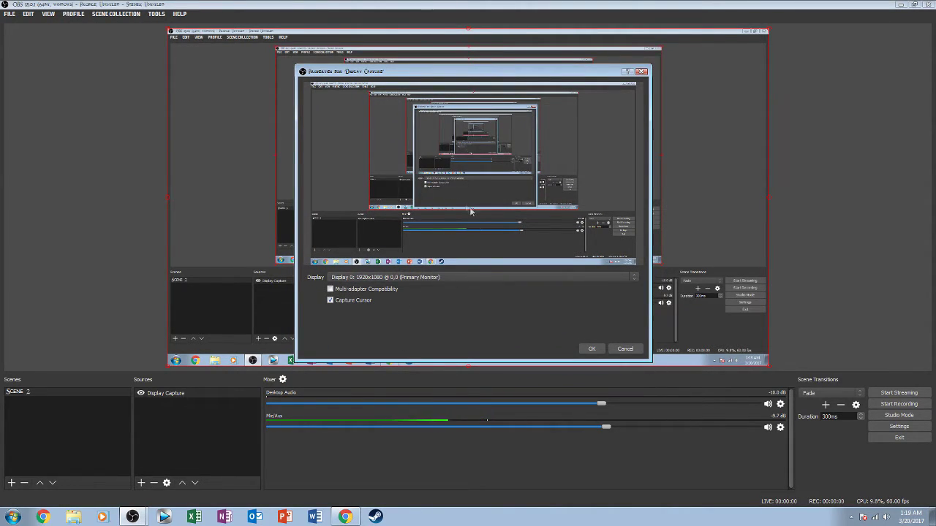
pyautogui.click(384, 283)
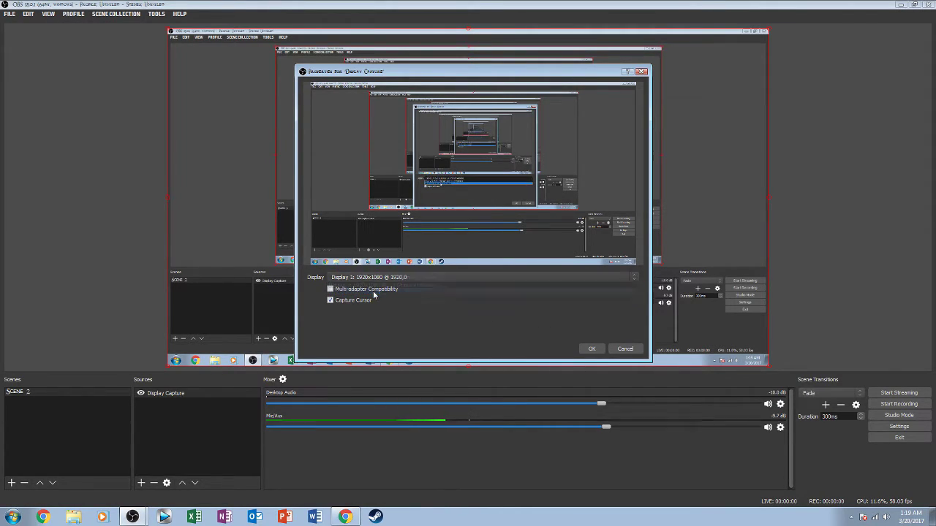
pyautogui.click(375, 295)
pyautogui.click(395, 277)
pyautogui.click(391, 286)
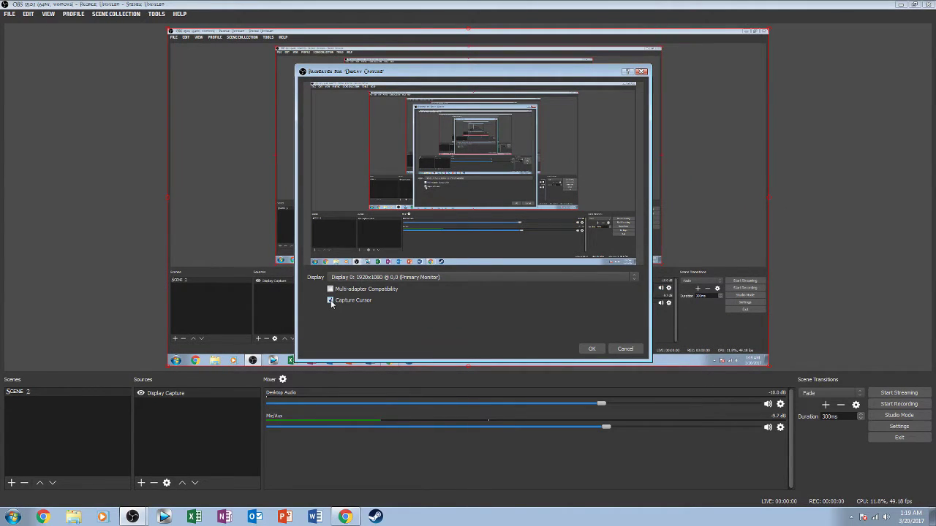
pyautogui.click(330, 301)
pyautogui.click(592, 349)
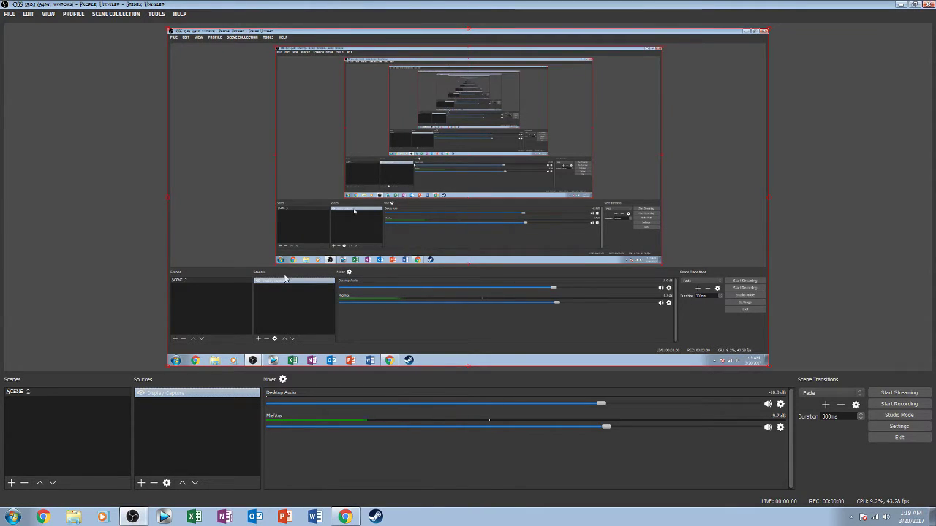
pyautogui.click(900, 5)
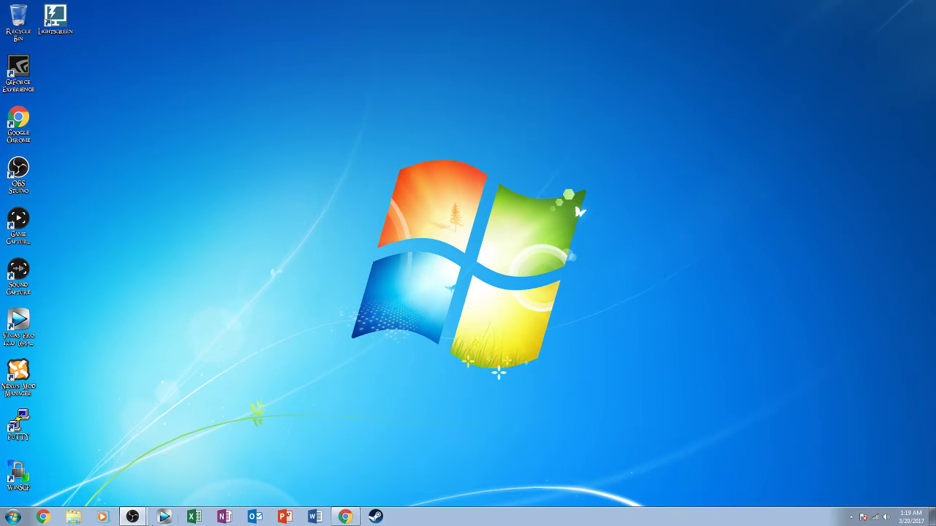
pyautogui.click(131, 516)
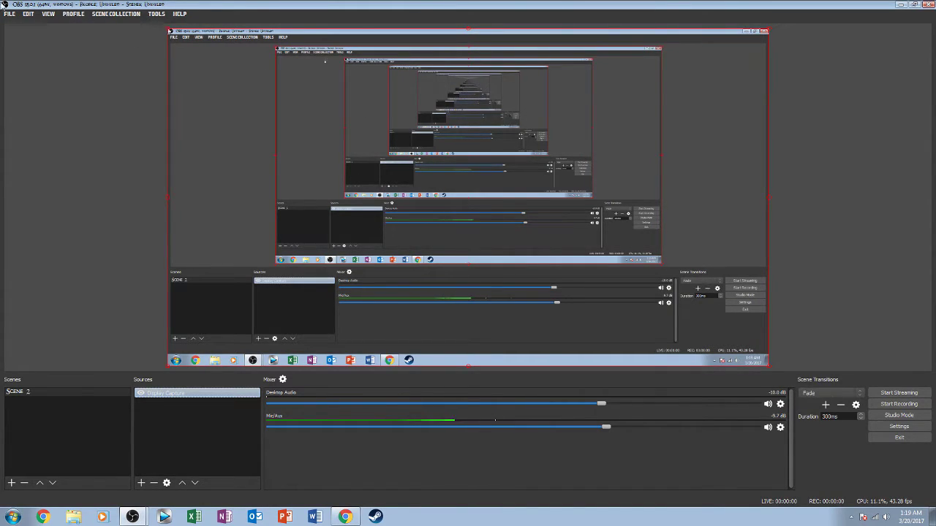
# Open the general settings, try the Default theme, and apply the Dark theme
pyautogui.click(10, 14)
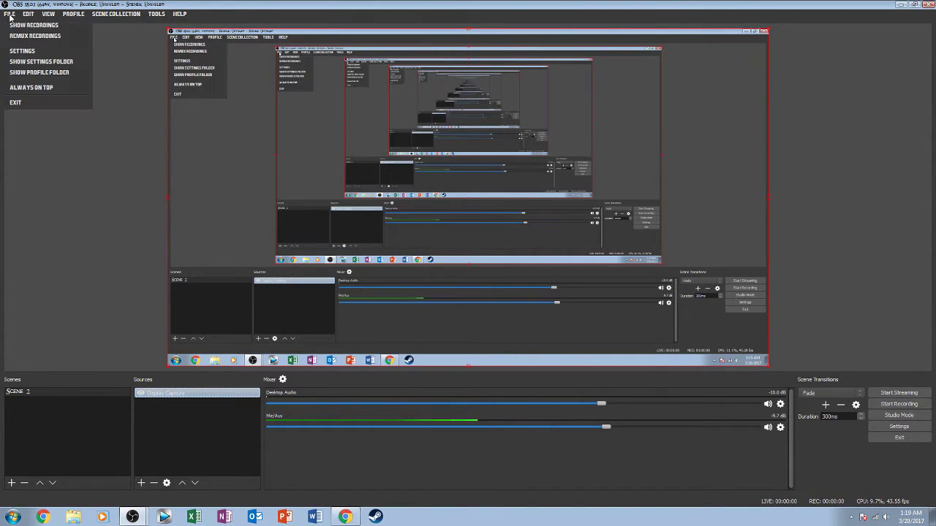
pyautogui.click(22, 52)
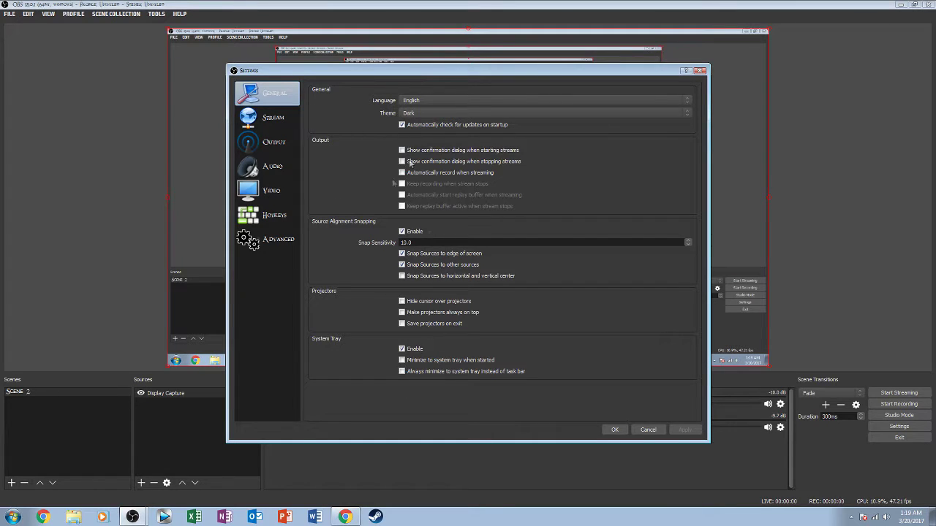
pyautogui.click(438, 111)
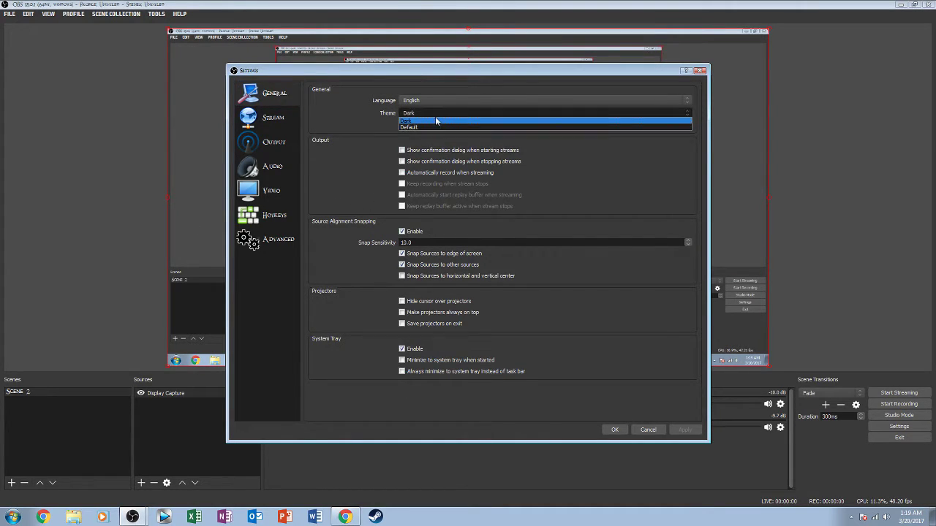
pyautogui.click(426, 125)
pyautogui.click(420, 113)
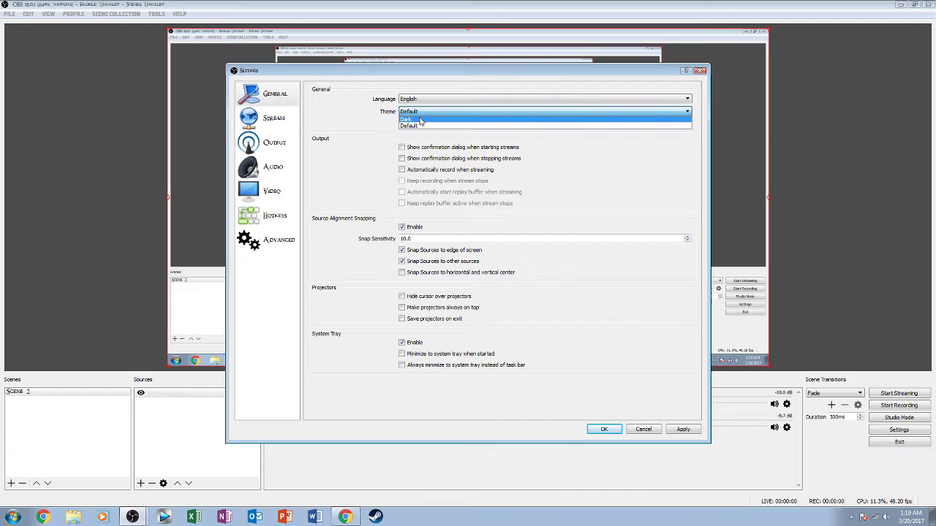
pyautogui.click(421, 119)
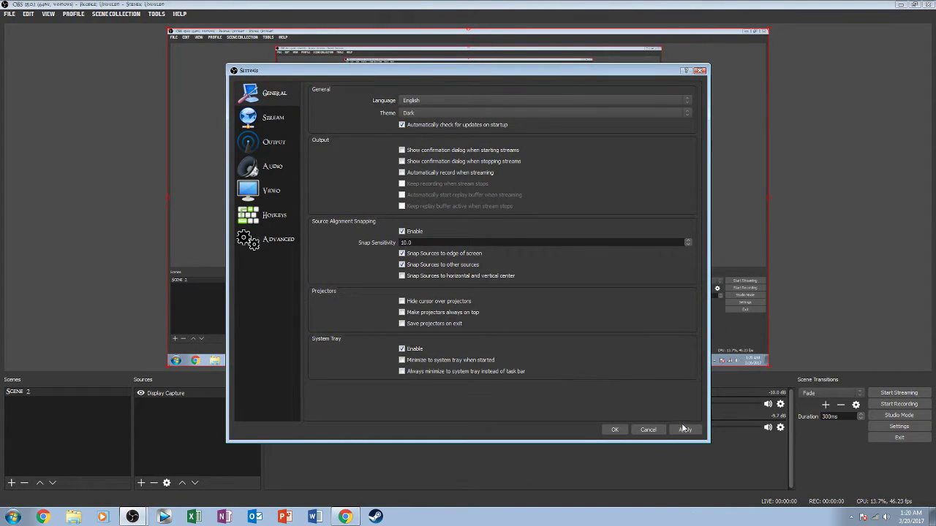
pyautogui.click(684, 429)
# In the stream settings, enable showing all services and choose Twitch as the streaming service
pyautogui.click(278, 122)
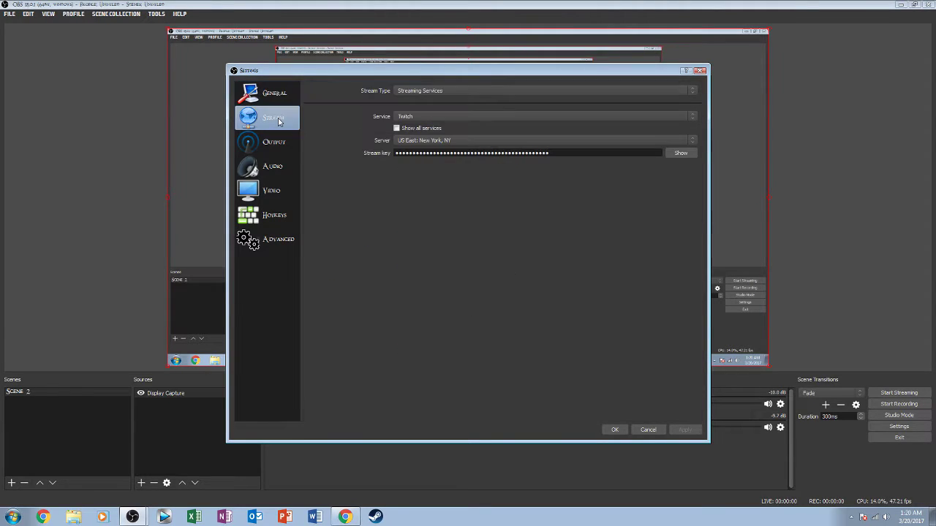
pyautogui.click(444, 117)
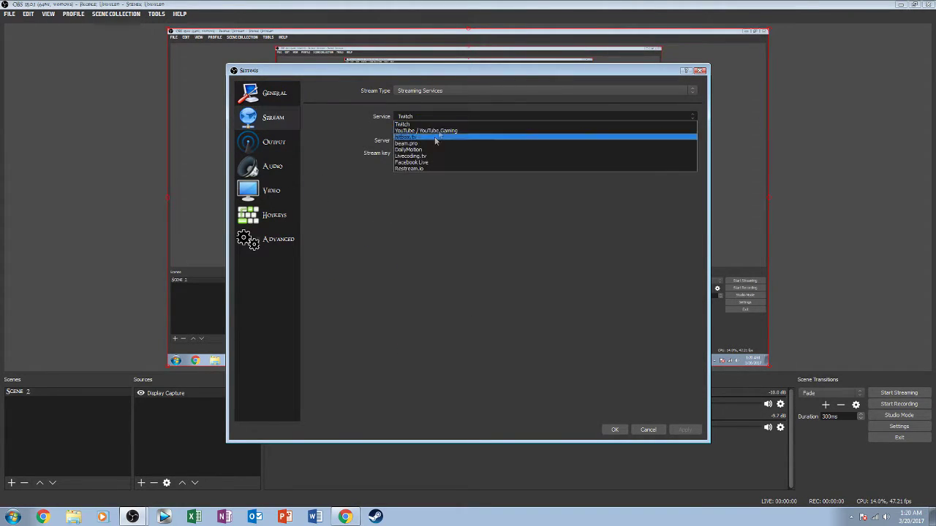
pyautogui.click(374, 149)
pyautogui.click(403, 128)
pyautogui.click(439, 116)
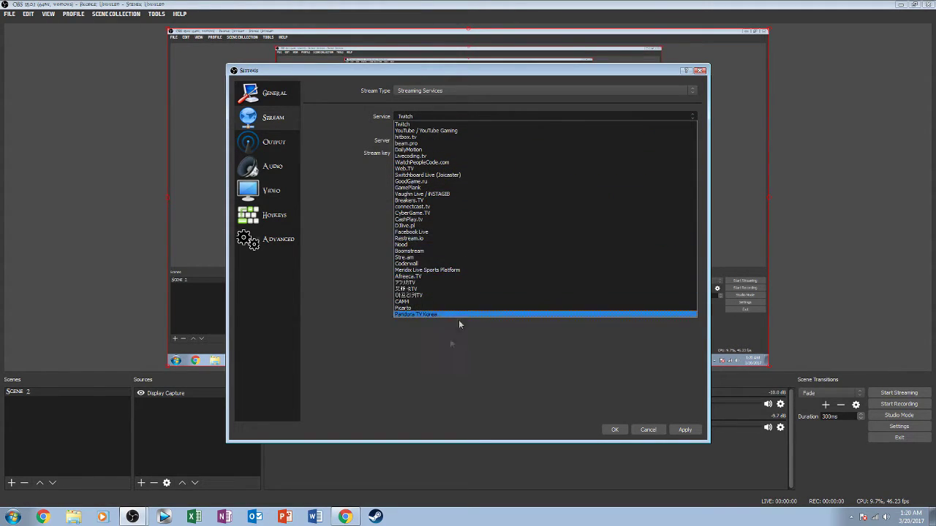
pyautogui.click(419, 126)
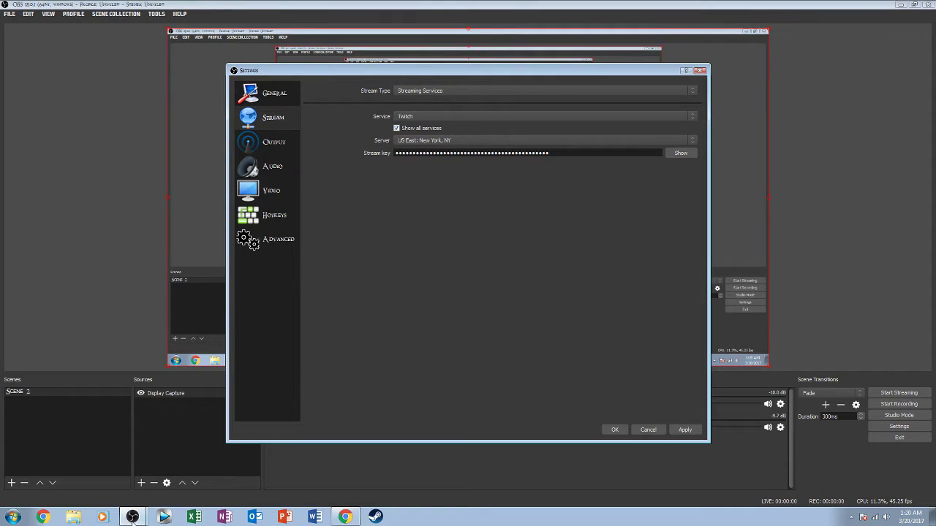
# Switch to the Twitch dashboard in Chrome, open the stream key prompt, dismiss it, and return to OBS Studio
pyautogui.click(345, 517)
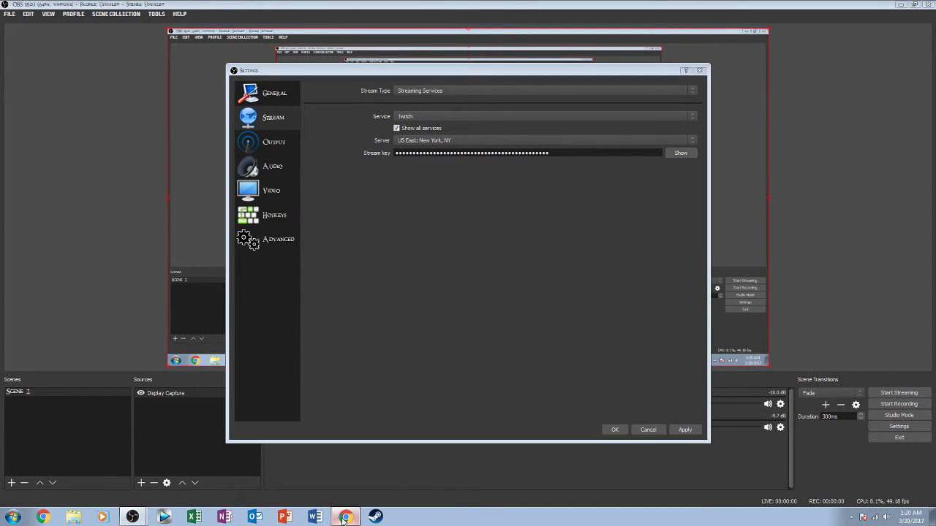
pyautogui.click(333, 7)
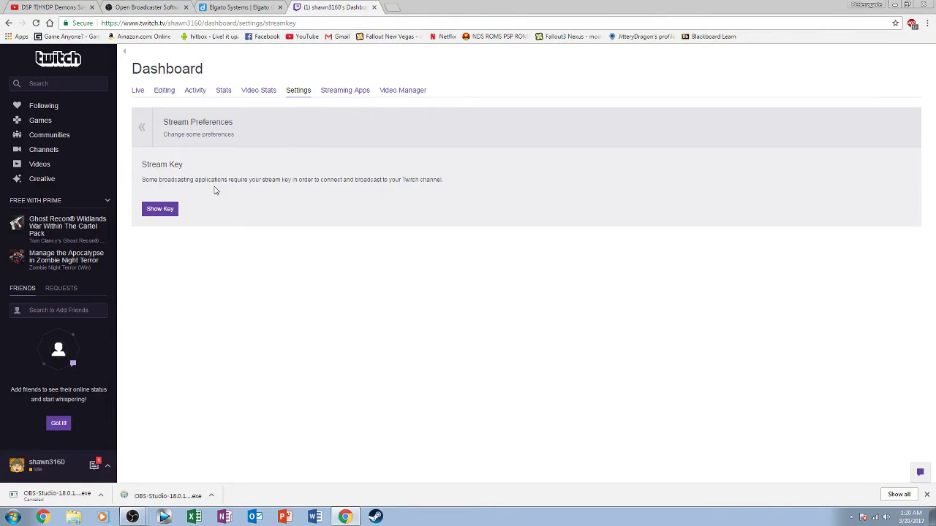
pyautogui.click(165, 210)
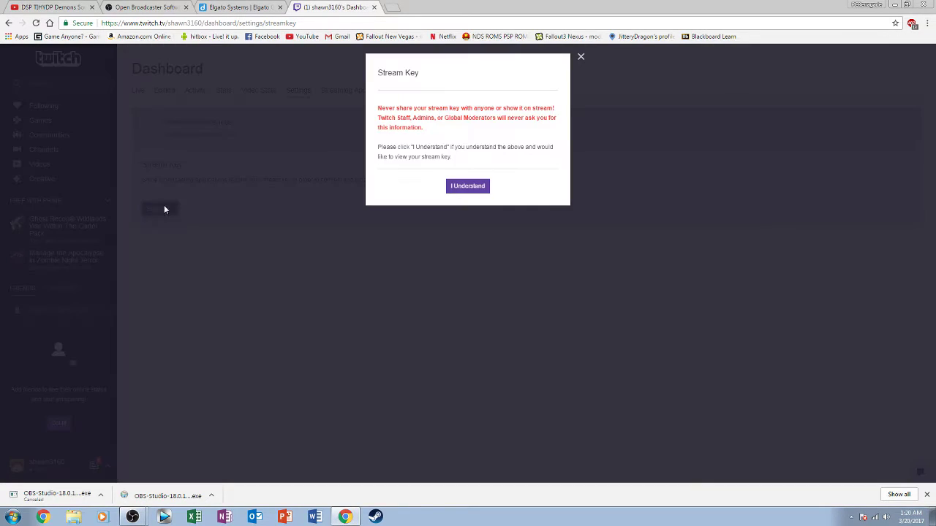
pyautogui.click(581, 57)
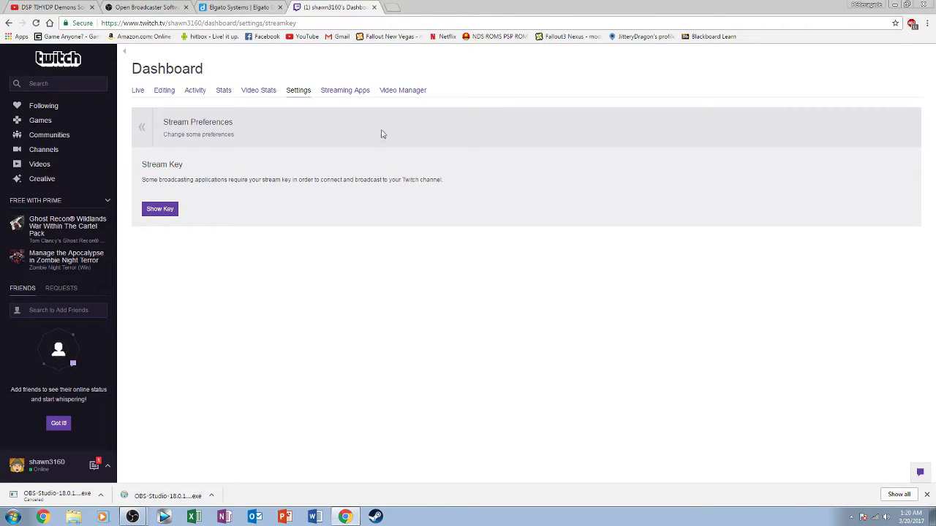
pyautogui.click(893, 5)
# Choose US East: New York, NY as the streaming server and paste the stream key into its field
pyautogui.doubleClick(434, 153)
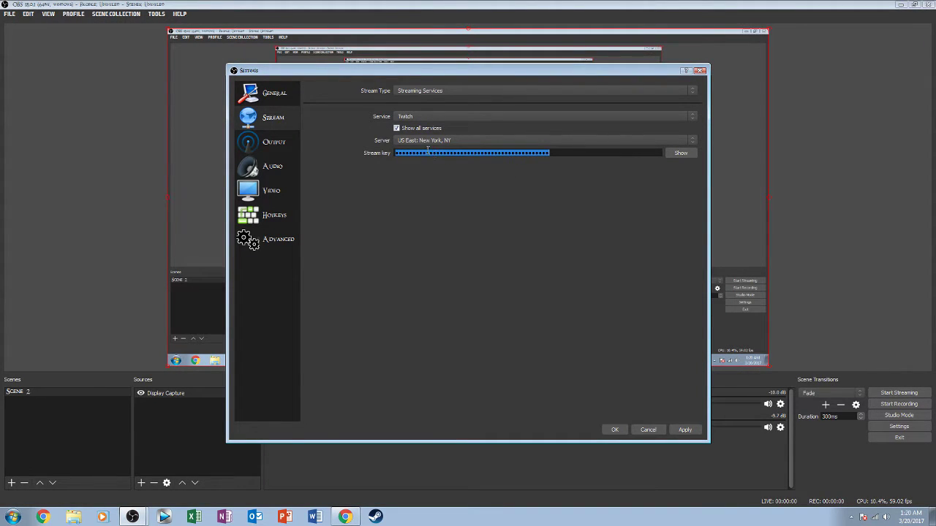
pyautogui.click(410, 142)
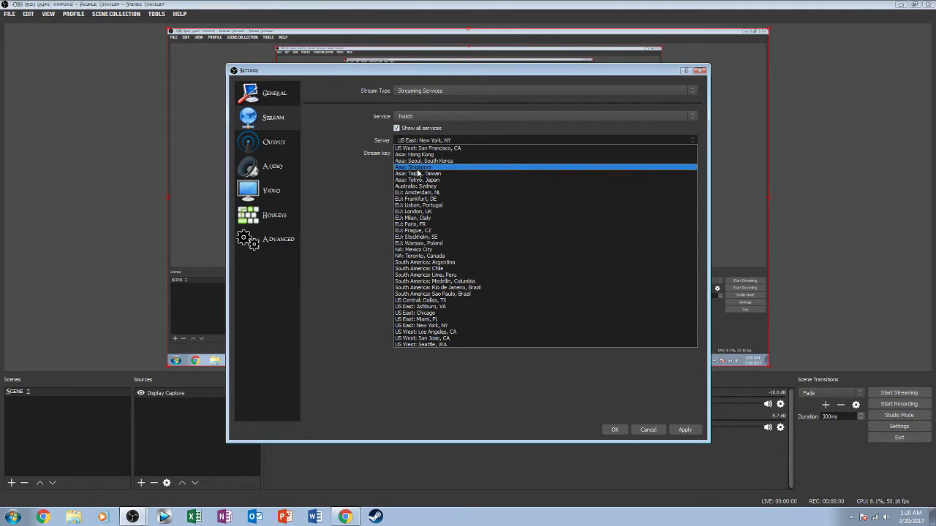
pyautogui.click(447, 327)
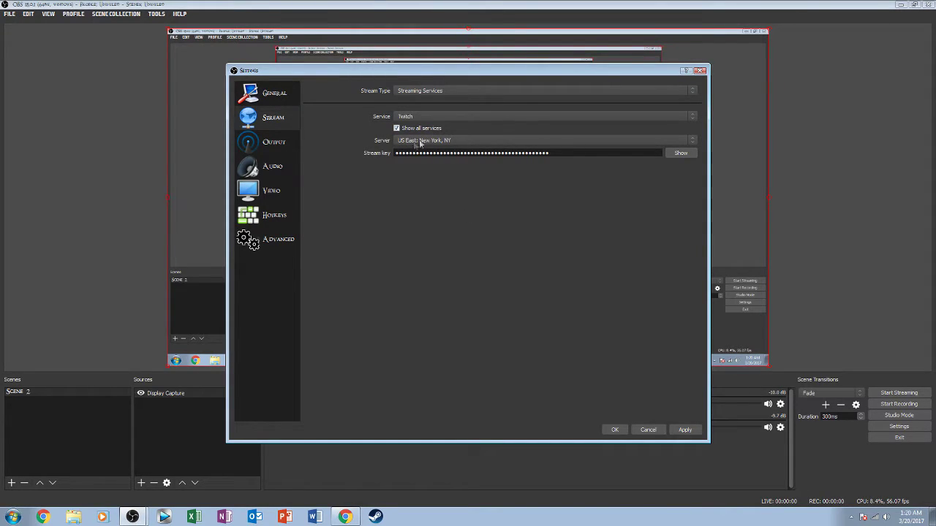
pyautogui.doubleClick(490, 154)
pyautogui.hotkey('ctrl', 'v')
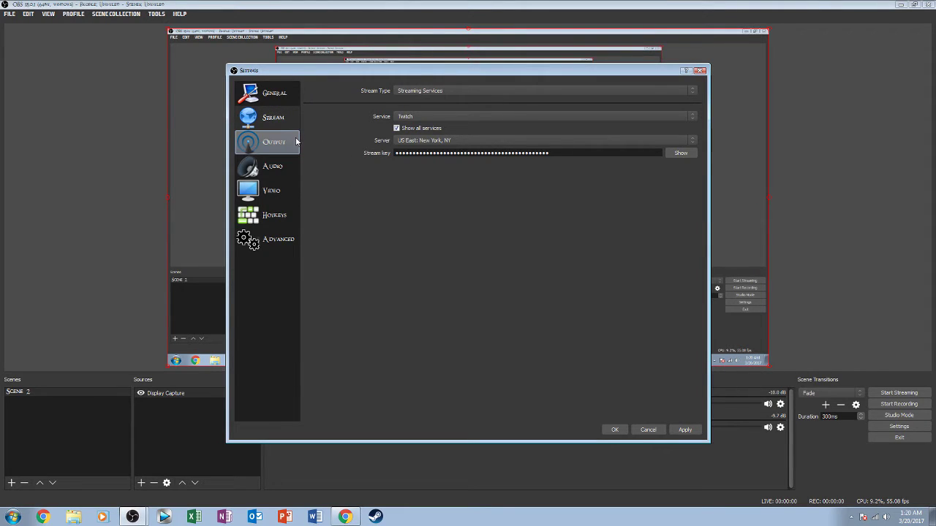
# In the streaming output settings, try the NVENC H.264 encoder, choose x264, and set the rate control to CBR
pyautogui.click(270, 142)
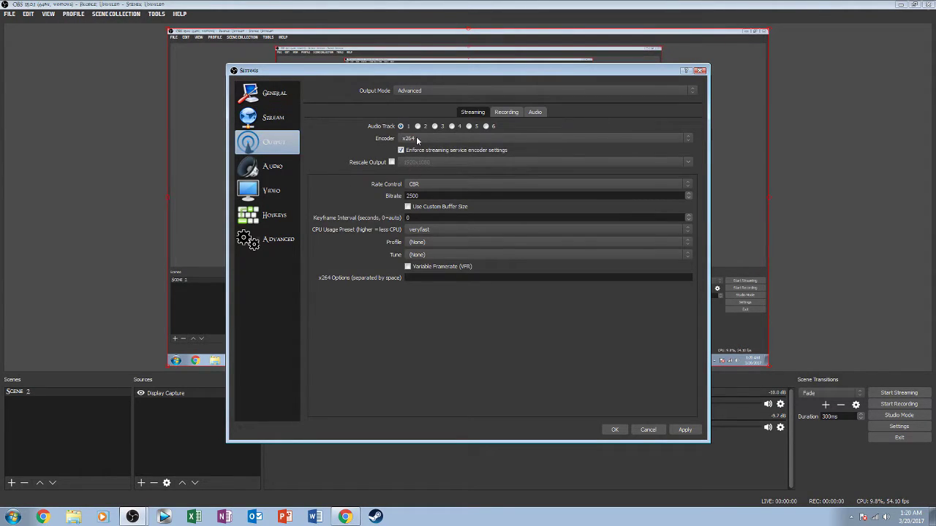
pyautogui.click(417, 139)
pyautogui.click(415, 147)
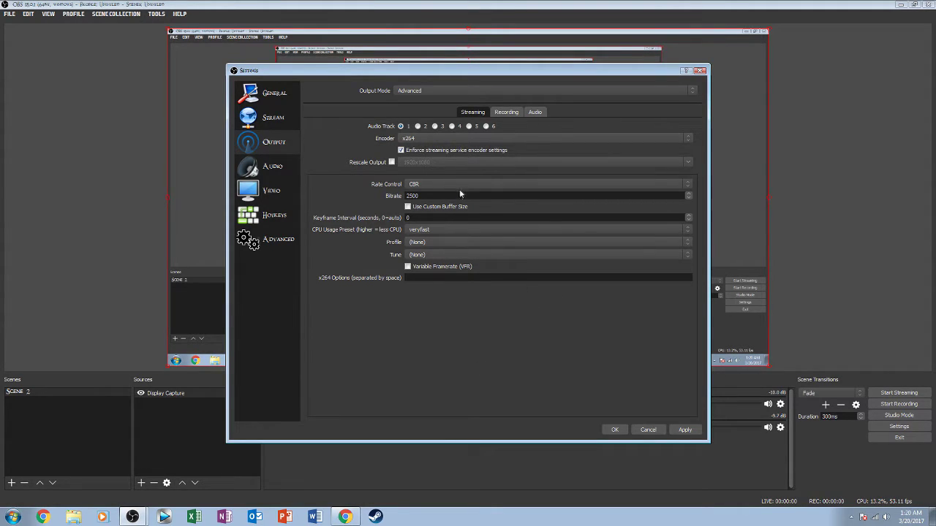
pyautogui.click(418, 139)
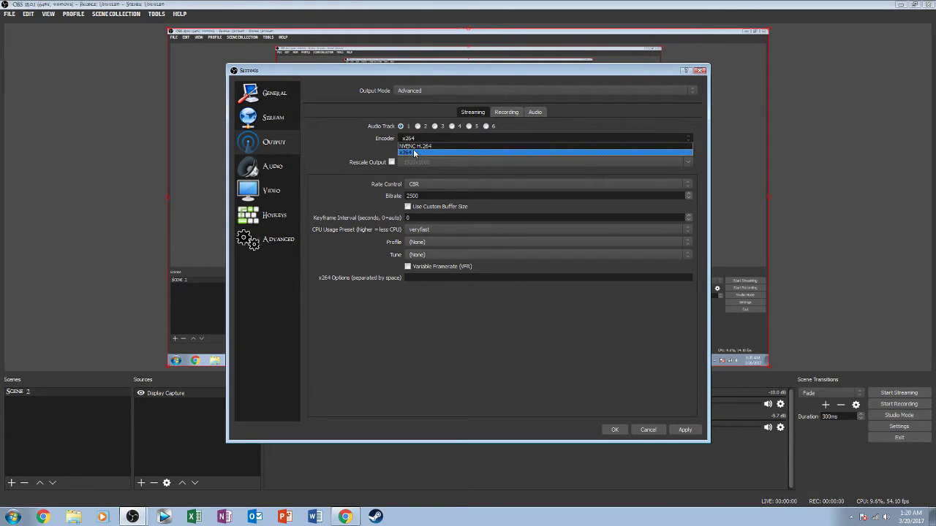
pyautogui.click(417, 146)
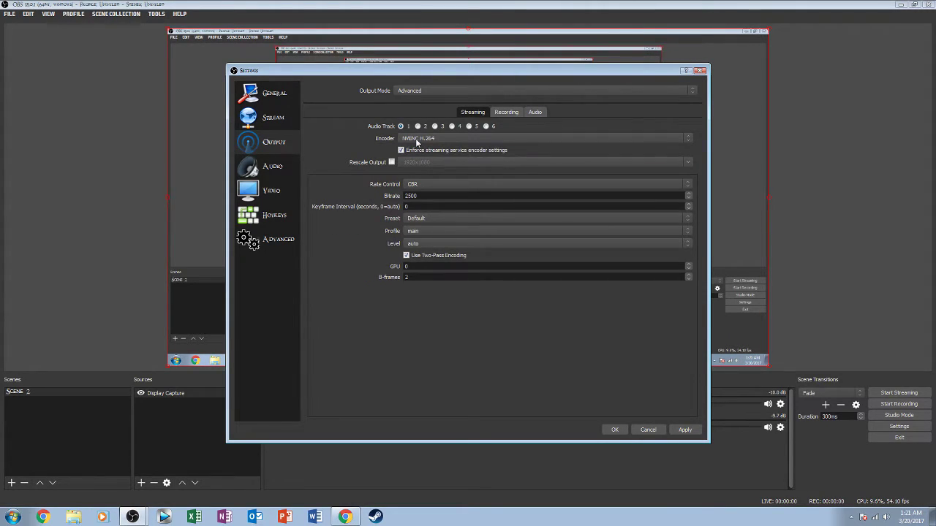
pyautogui.click(417, 141)
pyautogui.click(415, 152)
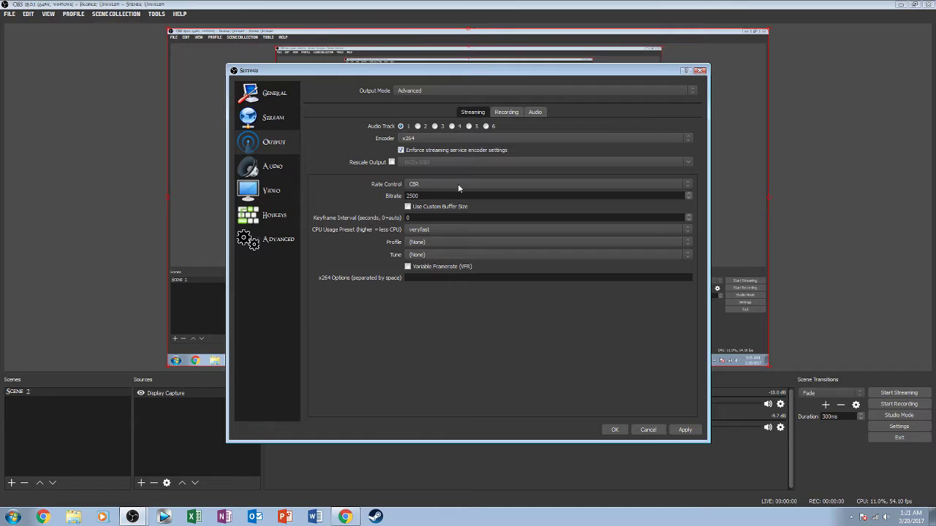
pyautogui.click(414, 185)
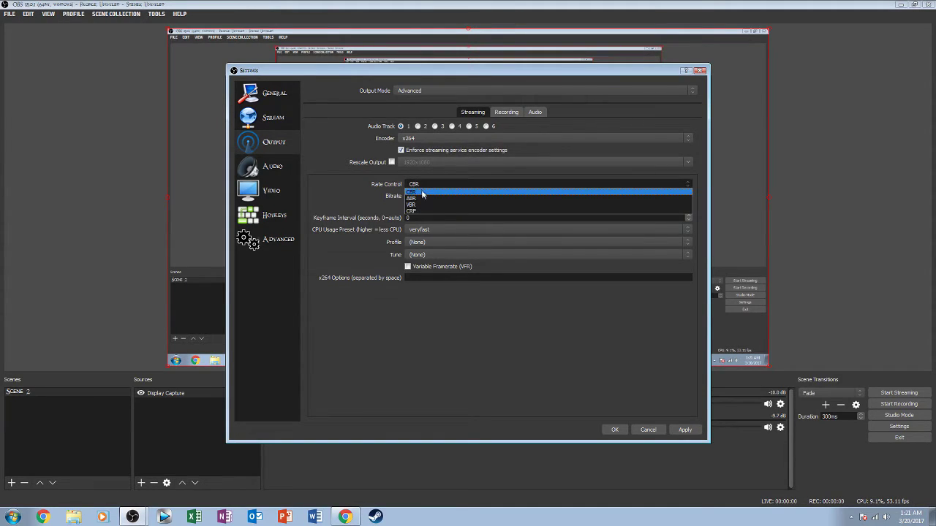
pyautogui.click(422, 195)
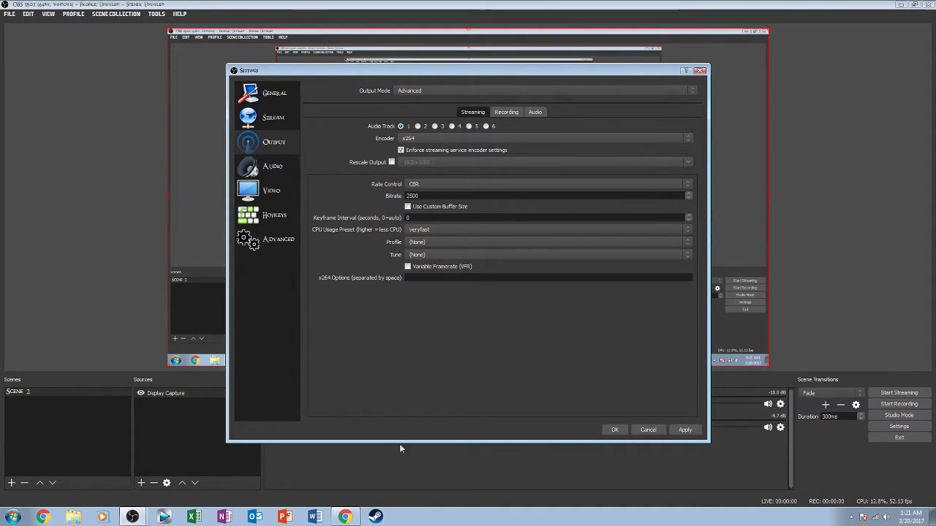
# In the recording output settings, set the recording path to the VIDEOS (H:) drive
pyautogui.click(504, 111)
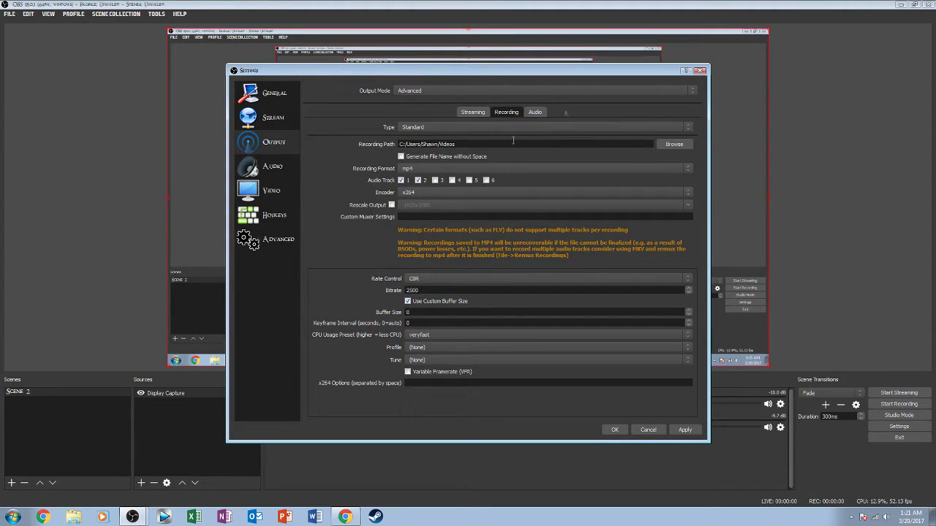
pyautogui.click(672, 144)
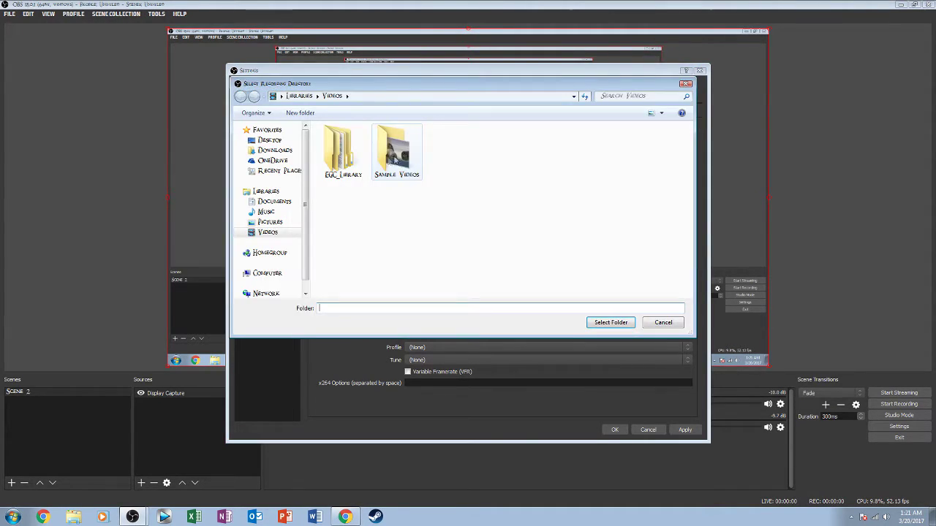
pyautogui.click(686, 84)
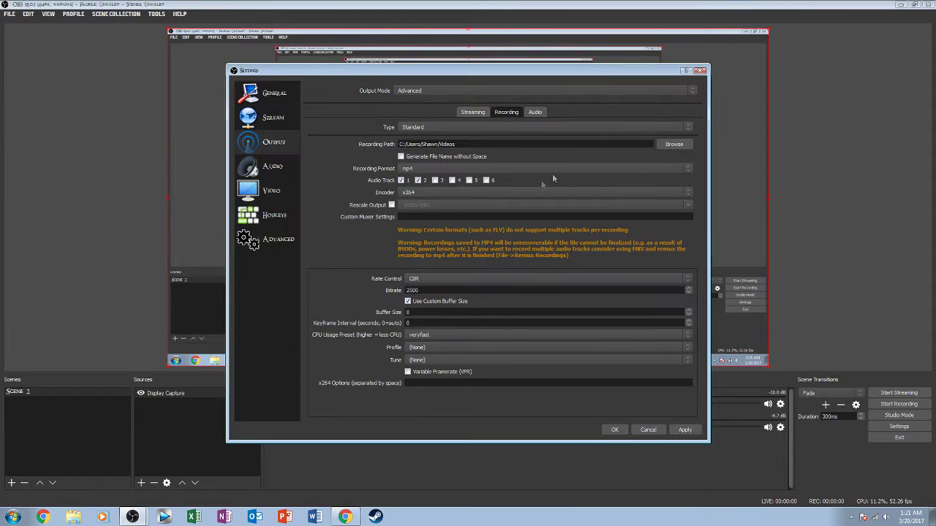
pyautogui.click(673, 144)
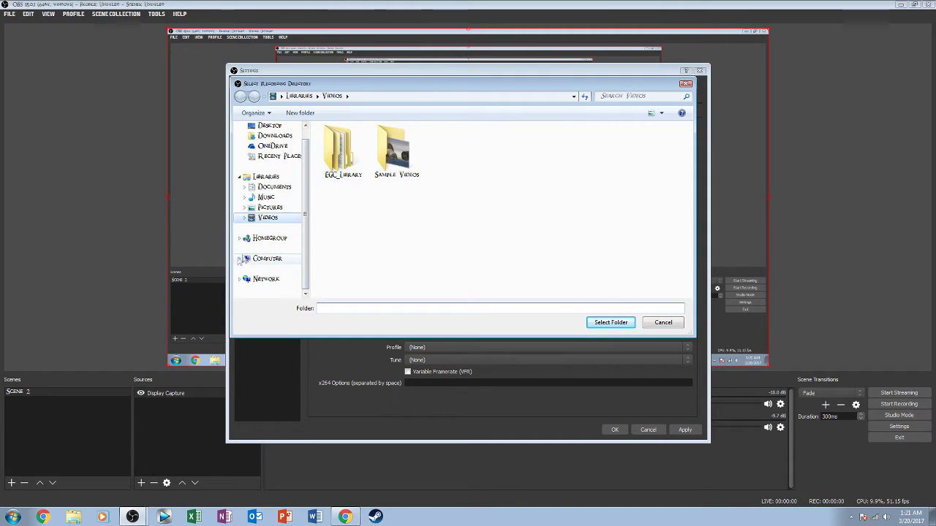
pyautogui.click(280, 238)
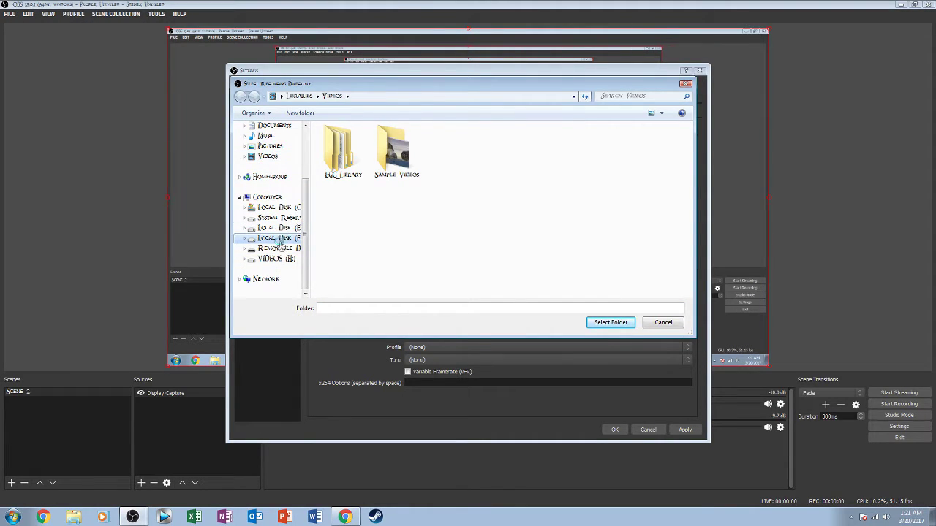
pyautogui.click(278, 248)
pyautogui.click(276, 259)
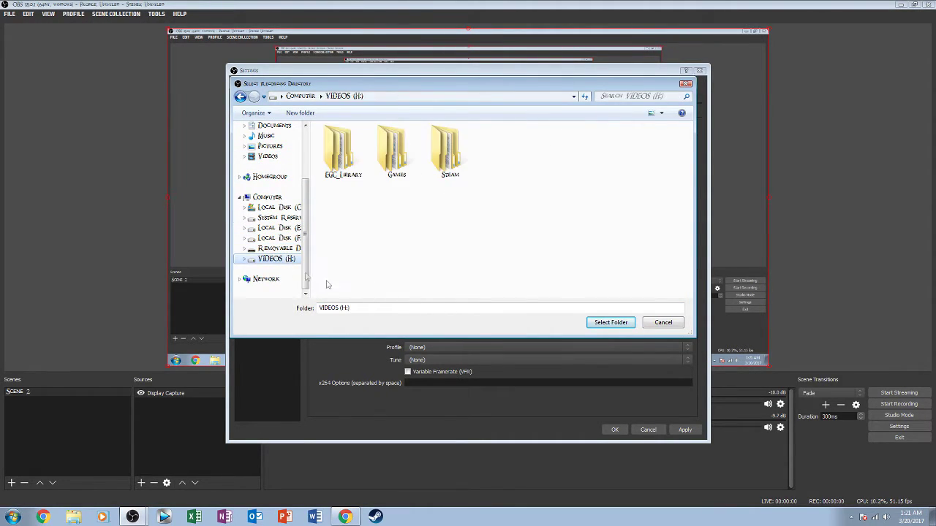
pyautogui.click(601, 324)
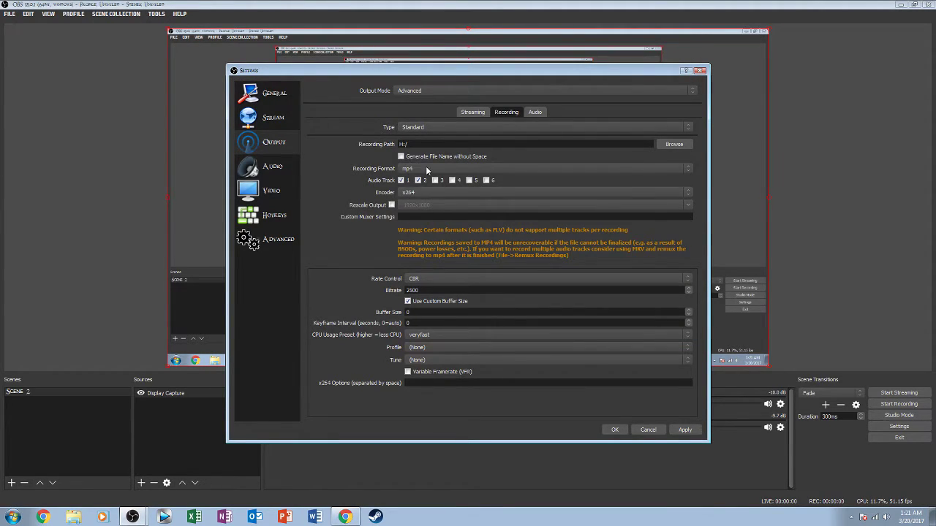
# Try the flv recording format and set the format to mp4
pyautogui.click(427, 170)
pyautogui.click(418, 177)
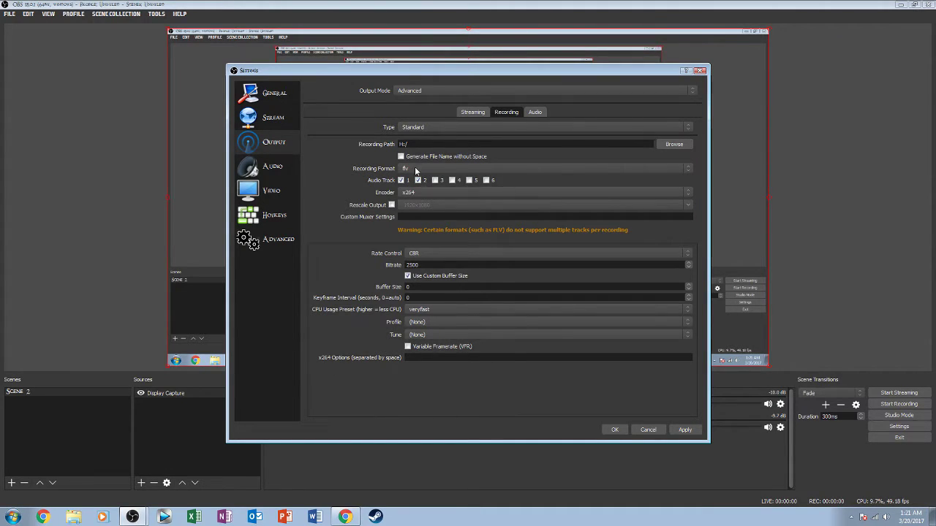
pyautogui.click(416, 170)
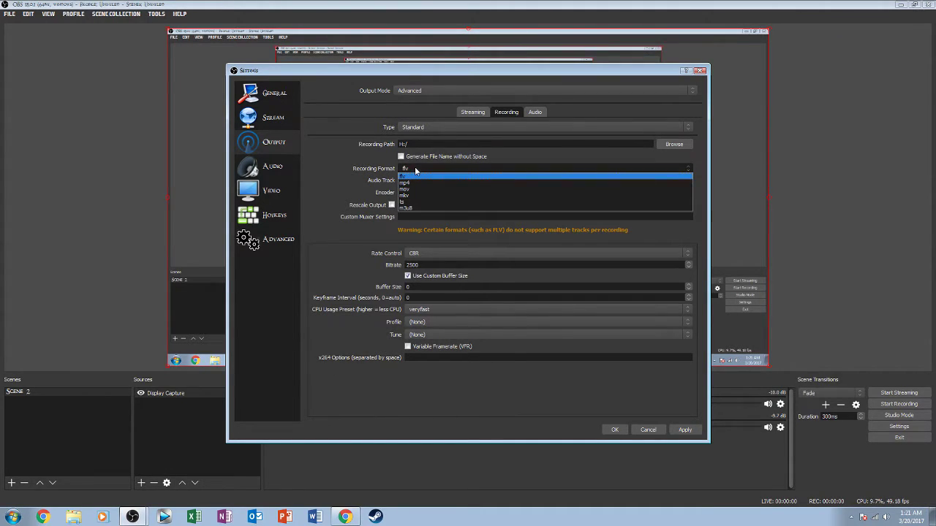
pyautogui.click(421, 183)
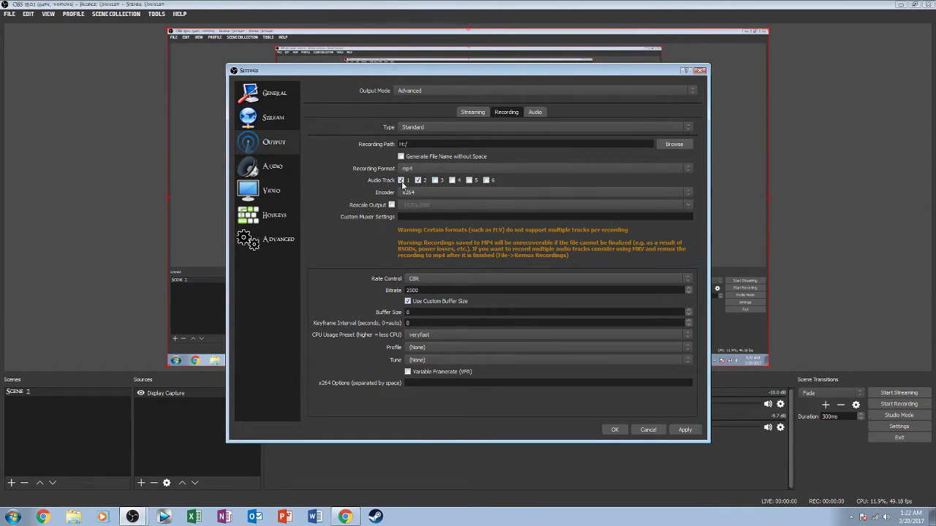
# Toggle audio track 2 for recordings and choose the recording encoder
pyautogui.click(417, 181)
pyautogui.click(419, 182)
pyautogui.click(418, 181)
pyautogui.click(413, 193)
pyautogui.click(414, 212)
# In the output audio settings, set the Track 1 audio bitrate to 320 and apply the settings
pyautogui.click(534, 112)
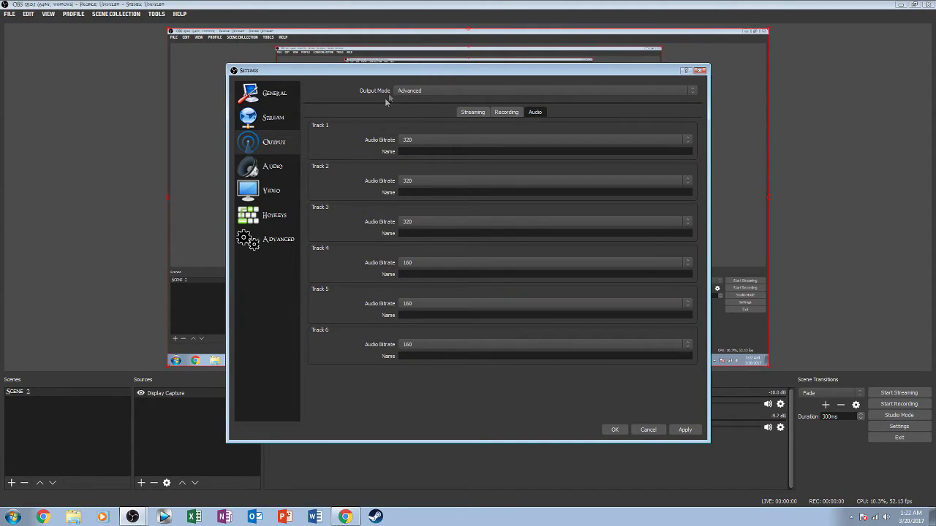
pyautogui.click(433, 142)
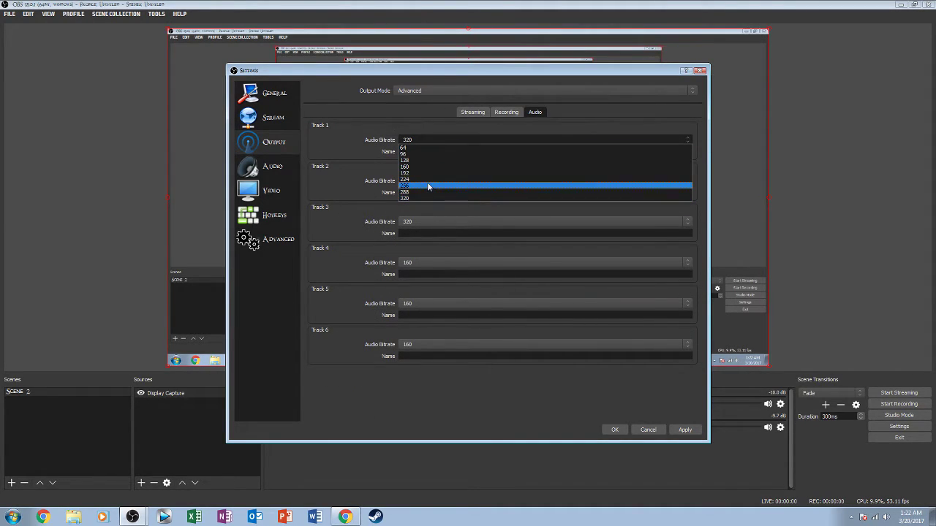
pyautogui.click(443, 199)
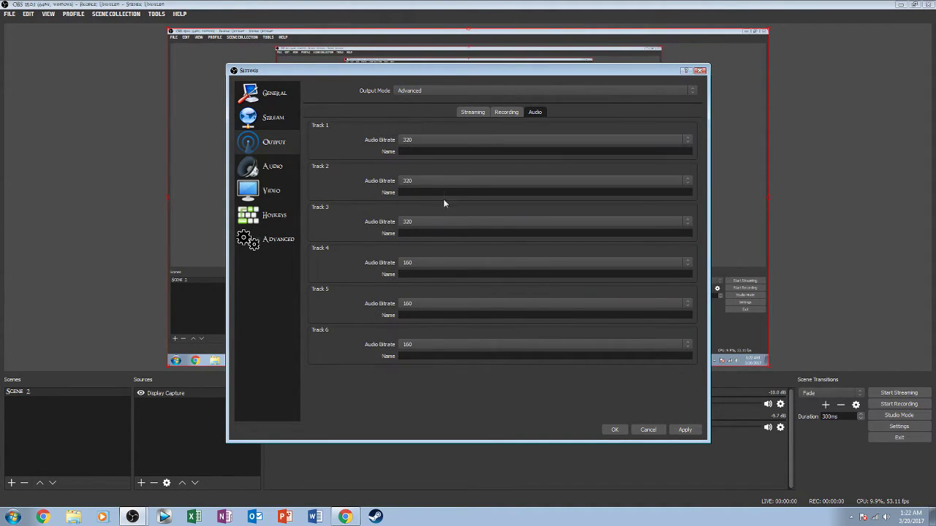
pyautogui.click(684, 430)
# Open the general audio settings and choose a sample rate of 48khz
pyautogui.click(270, 167)
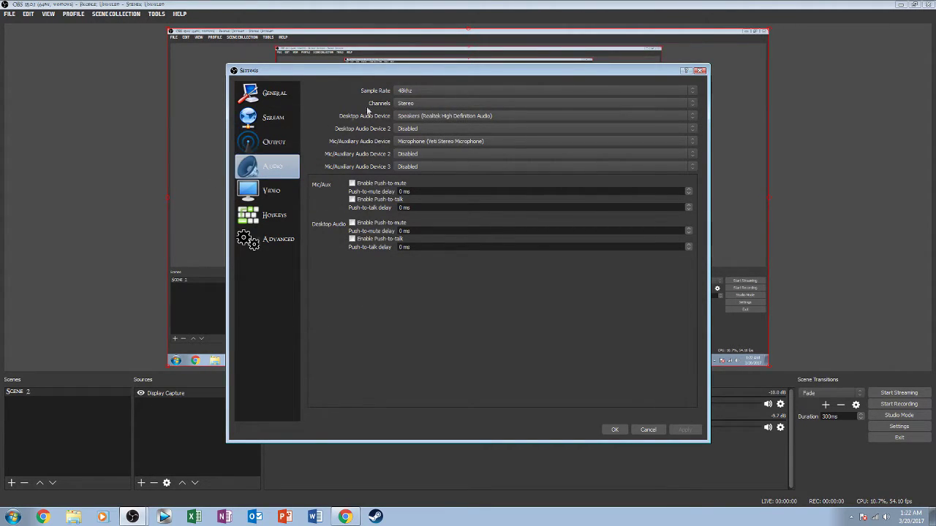
pyautogui.click(409, 92)
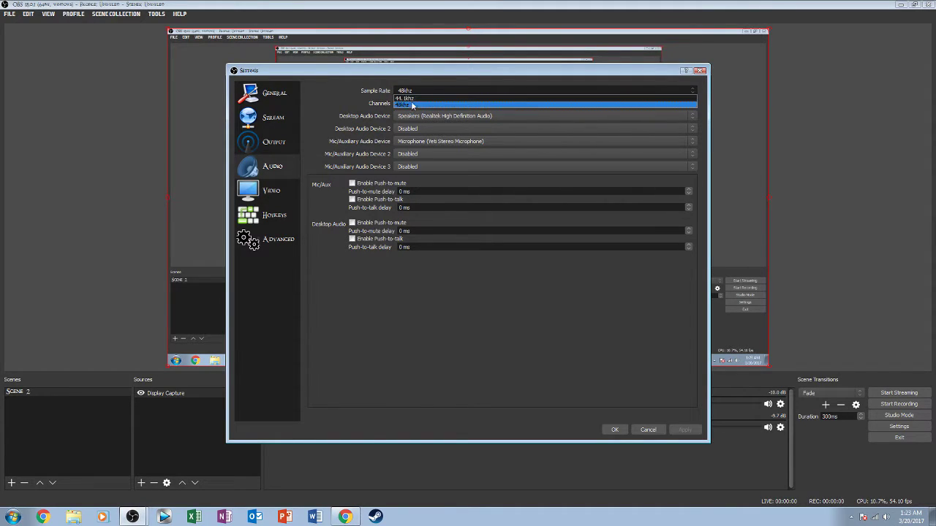
pyautogui.click(409, 105)
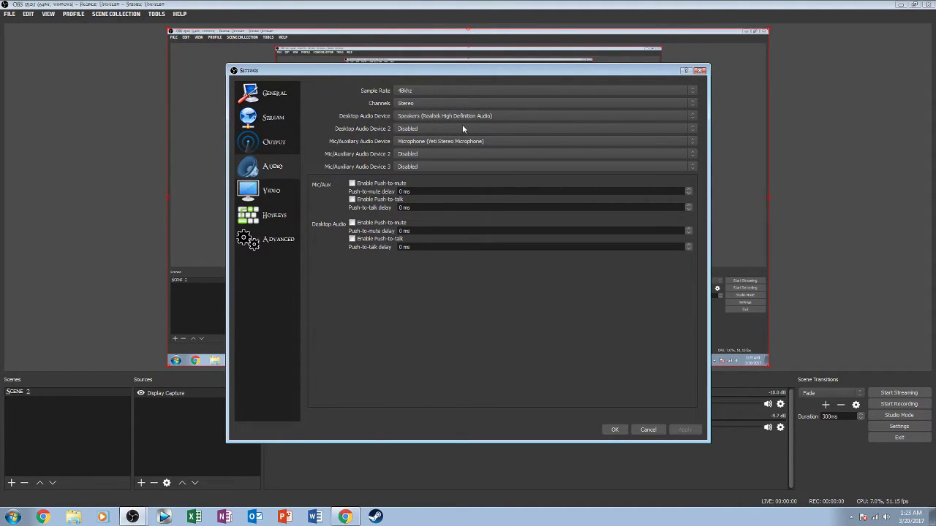
# Choose Speakers (Realtek High Definition Audio) as the desktop audio device and Microphone (Yeti Stereo Microphone) as the mic/auxiliary audio device
pyautogui.click(421, 118)
pyautogui.click(418, 115)
pyautogui.click(406, 117)
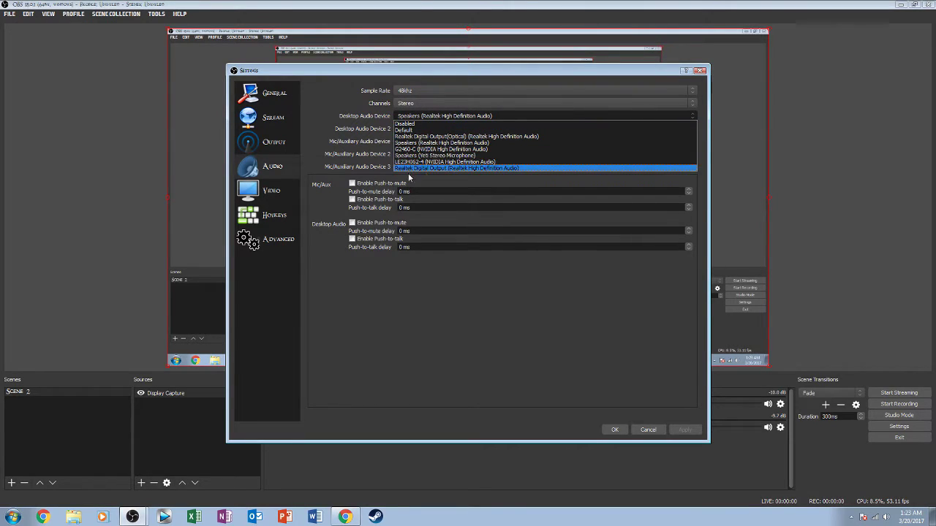
pyautogui.click(425, 142)
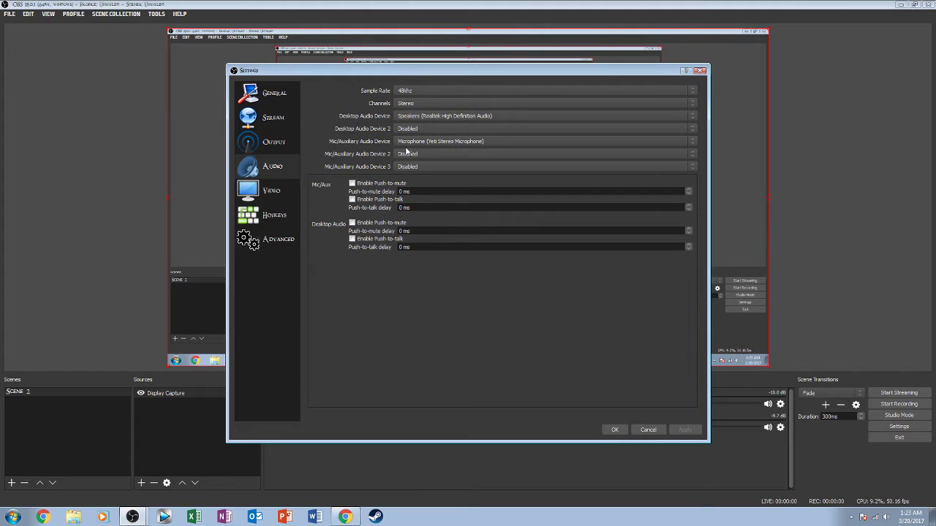
pyautogui.click(409, 143)
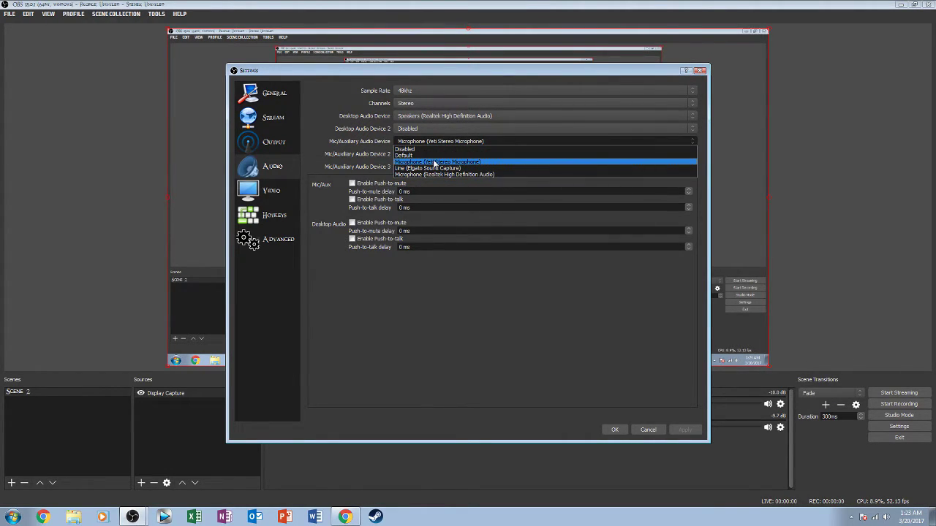
pyautogui.click(435, 162)
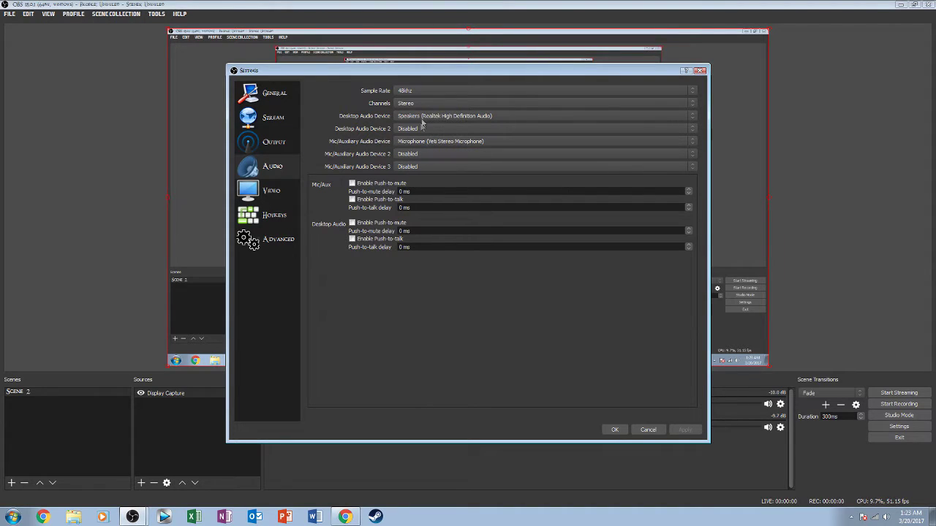
# Open the video settings and choose 60 as the common FPS value
pyautogui.click(270, 196)
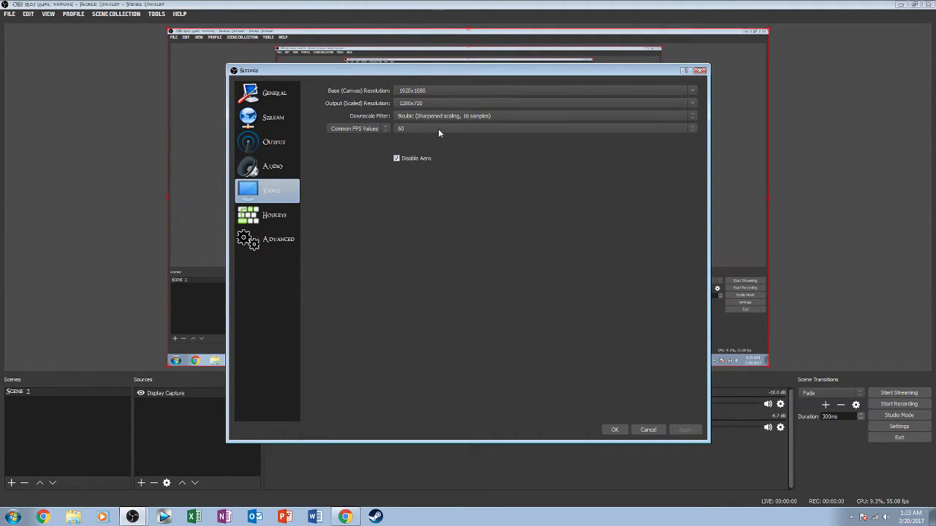
pyautogui.click(693, 129)
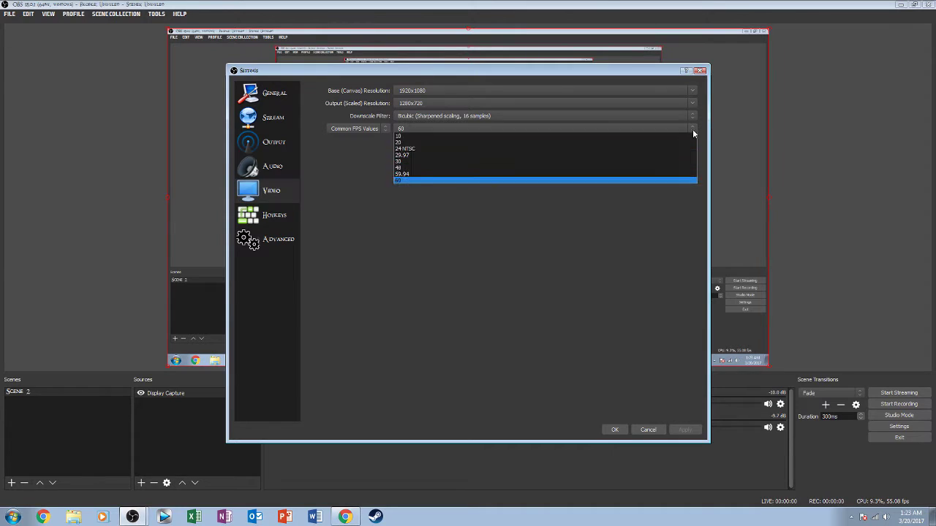
pyautogui.click(412, 181)
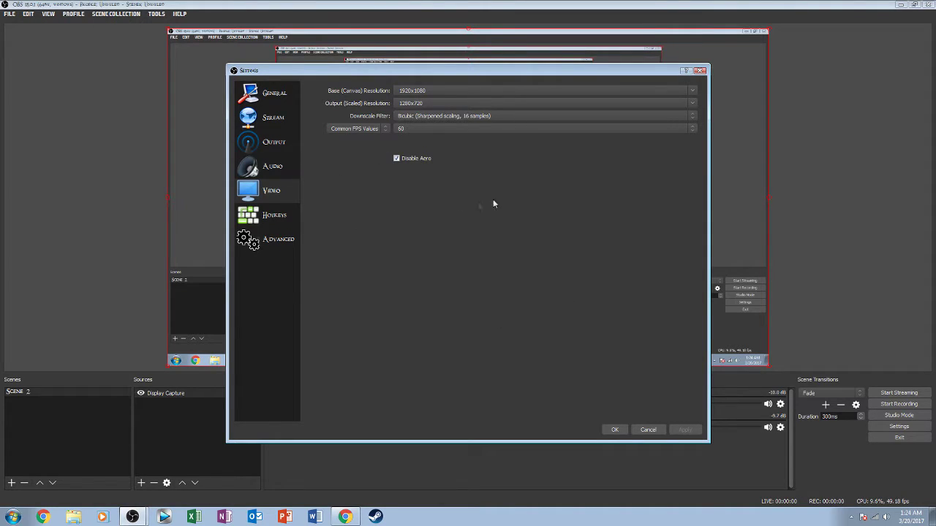
# Try F8 as the Start Streaming hotkey and F9 as the Stop Streaming hotkey, and clear both assignments
pyautogui.click(256, 214)
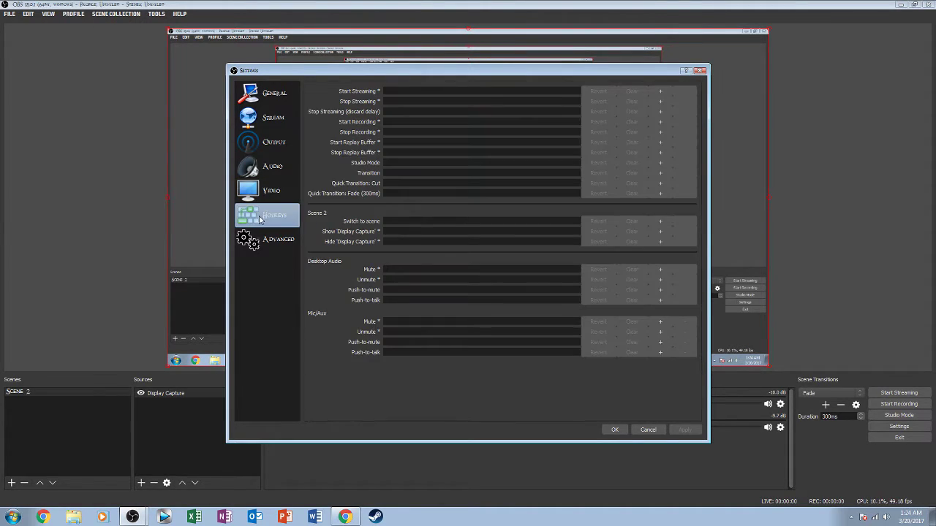
pyautogui.click(388, 91)
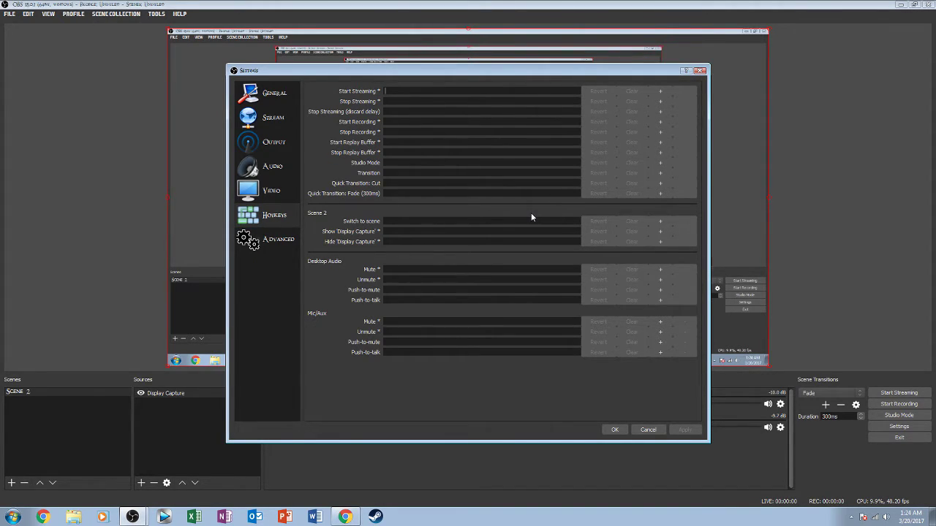
pyautogui.press('F8')
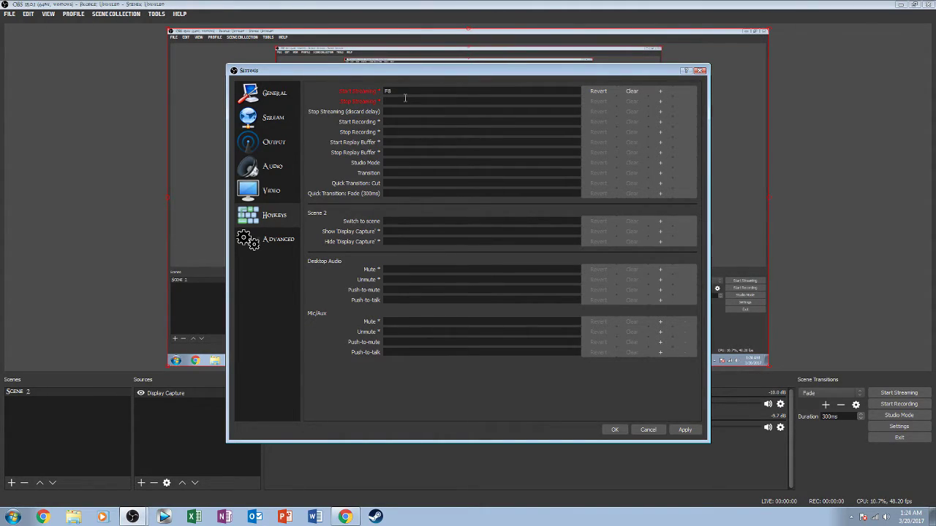
pyautogui.press('F9')
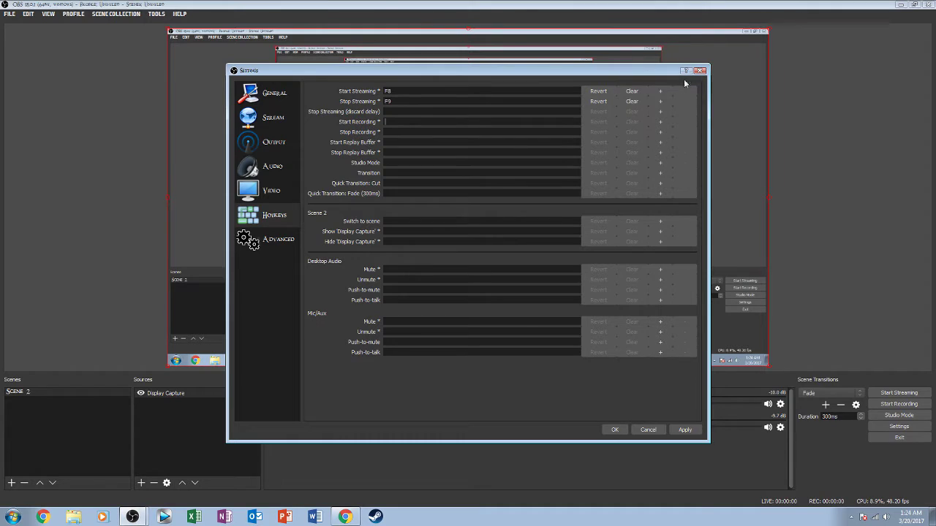
pyautogui.click(632, 90)
pyautogui.click(633, 102)
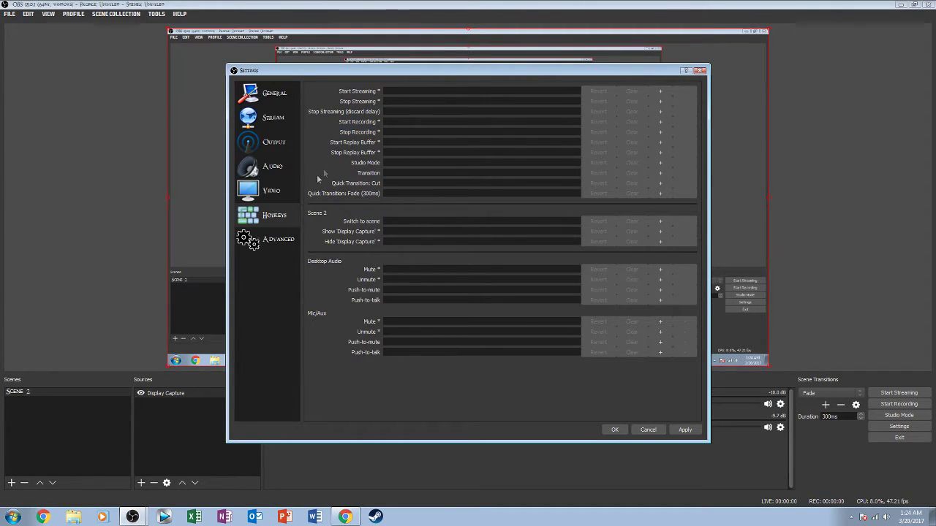
# Review the advanced settings and the other settings categories, and apply the settings and close the dialog
pyautogui.click(267, 240)
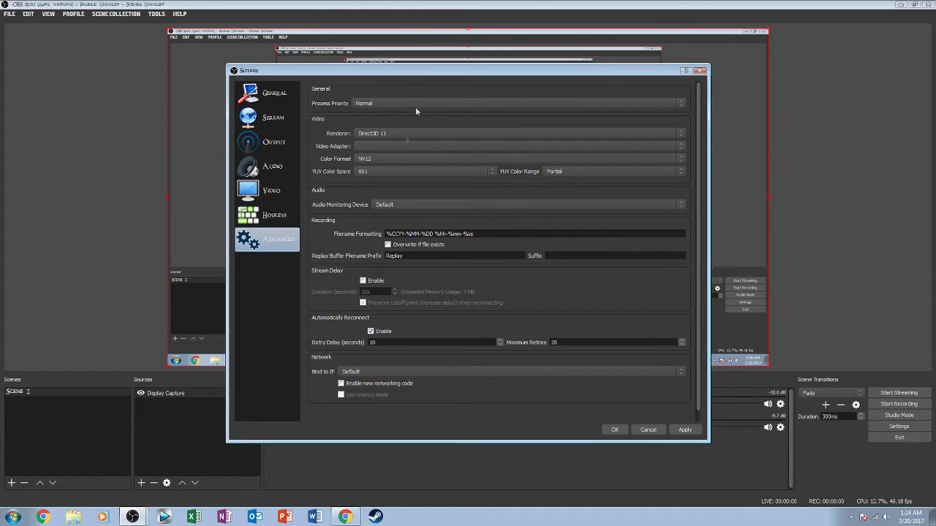
pyautogui.click(272, 95)
pyautogui.click(269, 119)
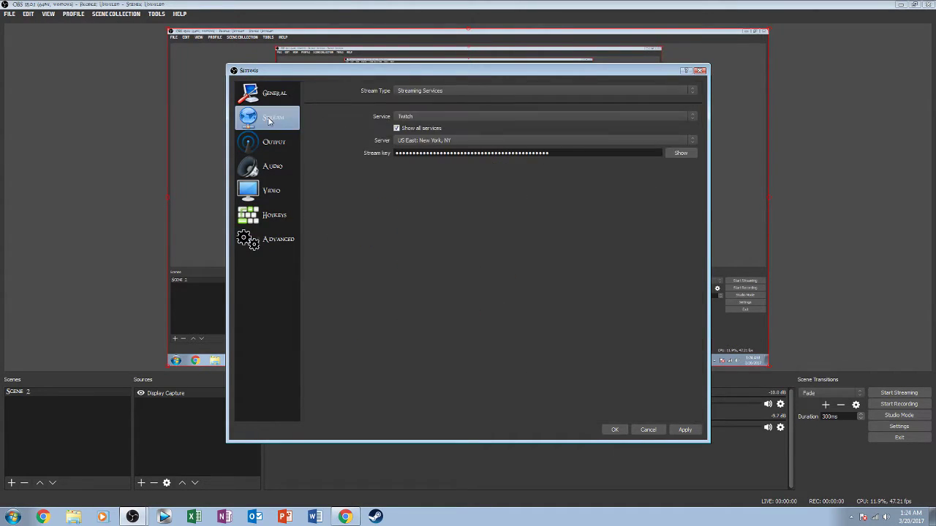
pyautogui.click(267, 142)
pyautogui.click(261, 197)
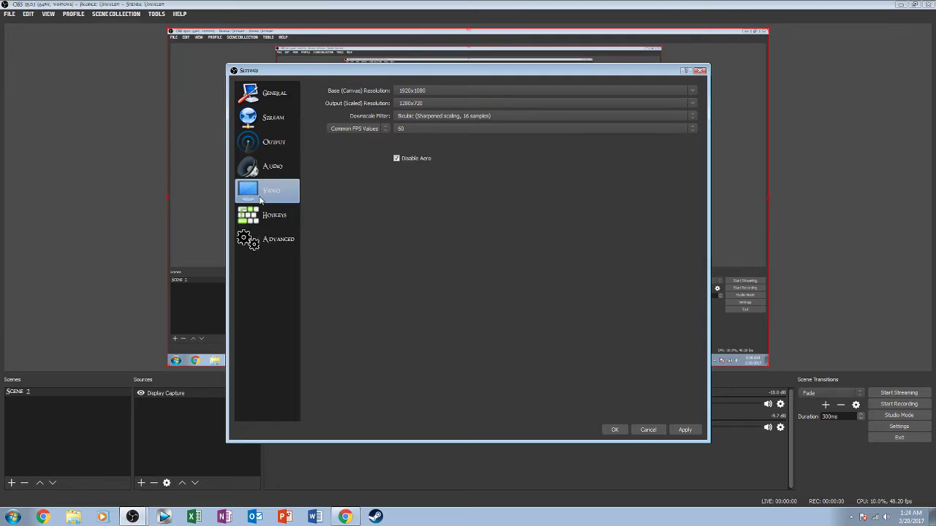
pyautogui.click(261, 215)
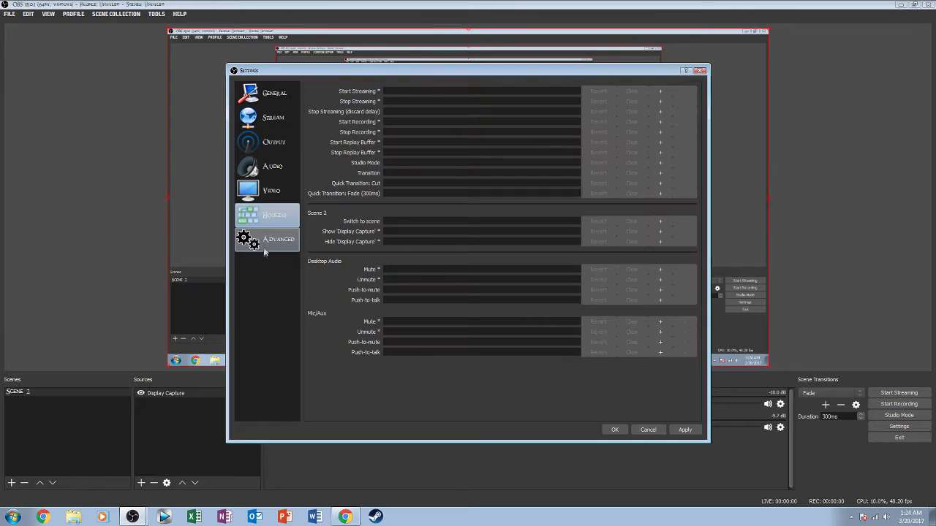
pyautogui.click(690, 433)
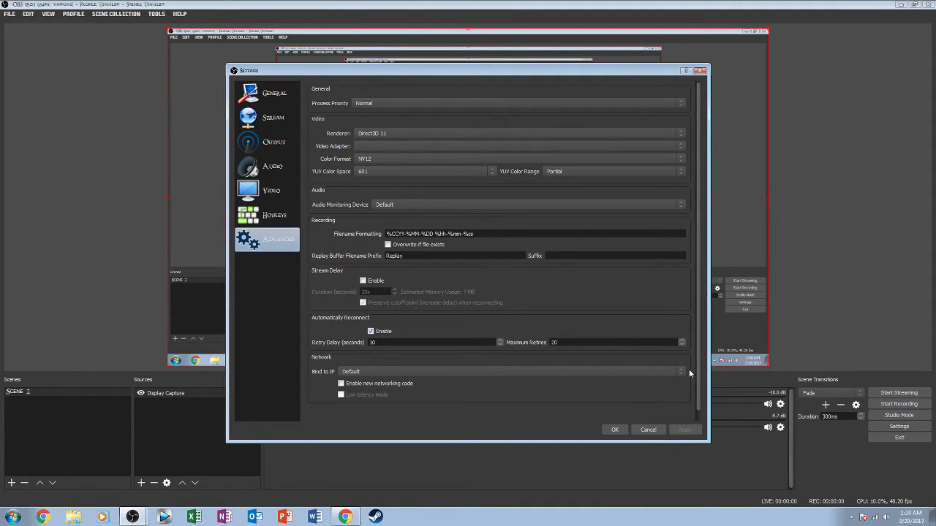
pyautogui.click(613, 432)
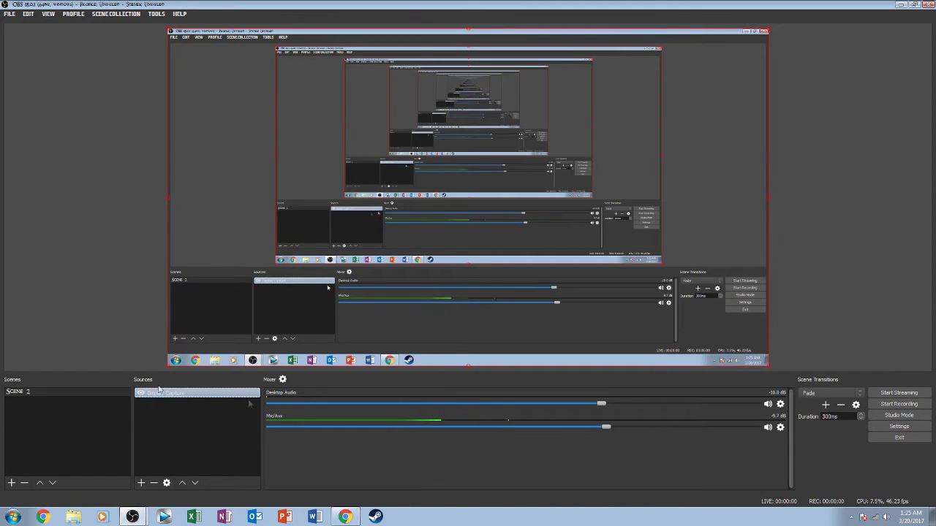
# Enable track 1 for Mic/Aux in the advanced audio properties and close them
pyautogui.click(283, 379)
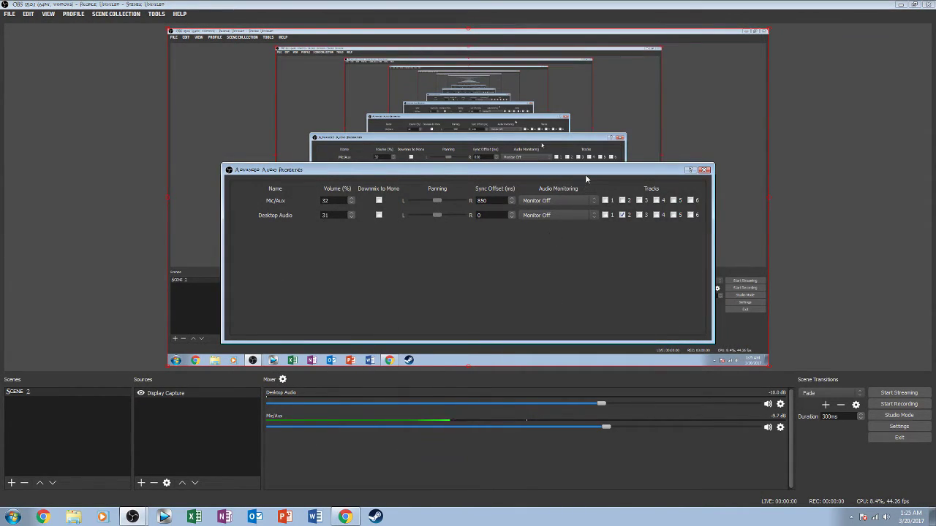
pyautogui.moveTo(479, 173); pyautogui.dragTo(407, 185)
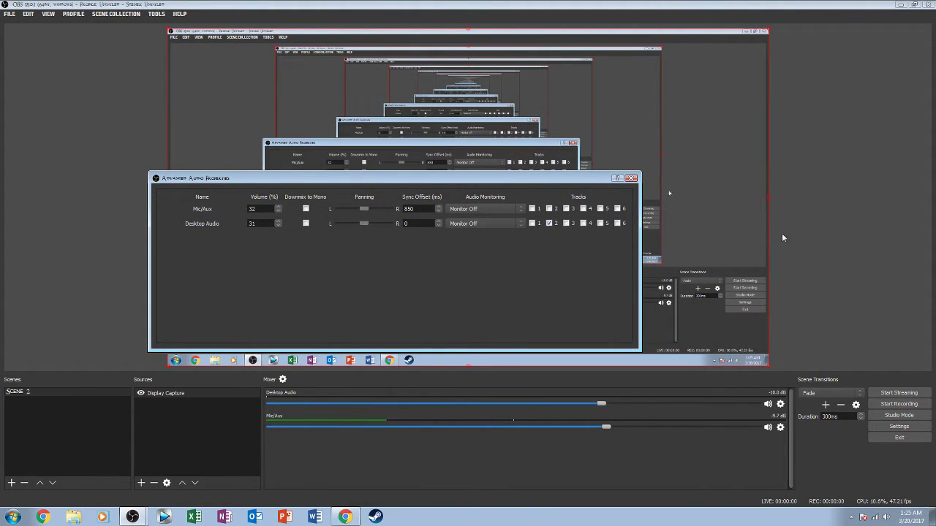
pyautogui.click(533, 210)
pyautogui.moveTo(442, 179); pyautogui.dragTo(441, 231)
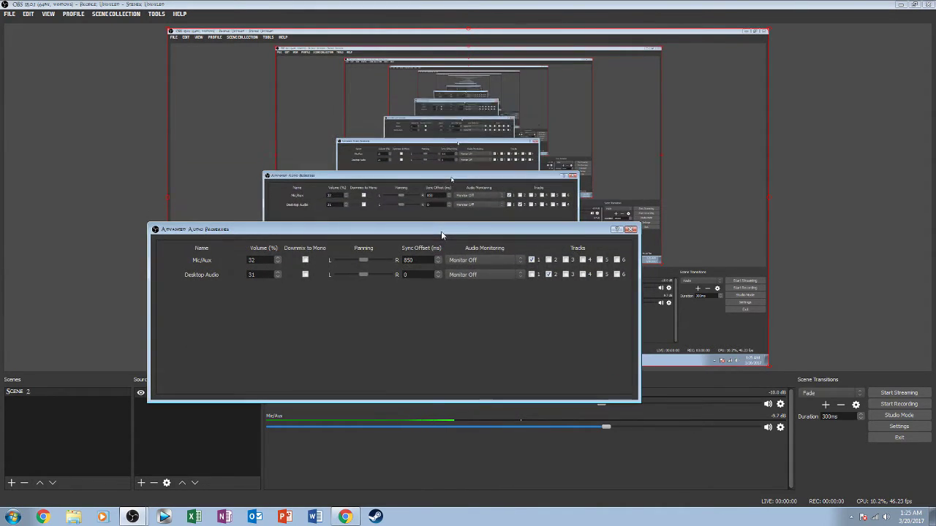
pyautogui.moveTo(535, 236); pyautogui.dragTo(534, 162)
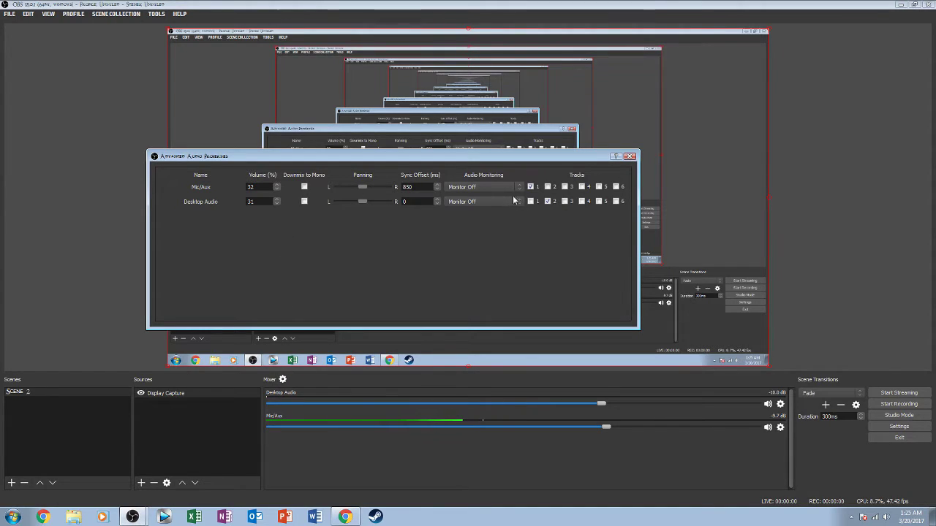
pyautogui.click(532, 187)
pyautogui.click(635, 158)
# Add an Audio Input Capture source using Microphone (Yeti Stereo Microphone) and lower its mixer volume to about -10.4 dB
pyautogui.rightClick(205, 410)
pyautogui.moveTo(217, 421)
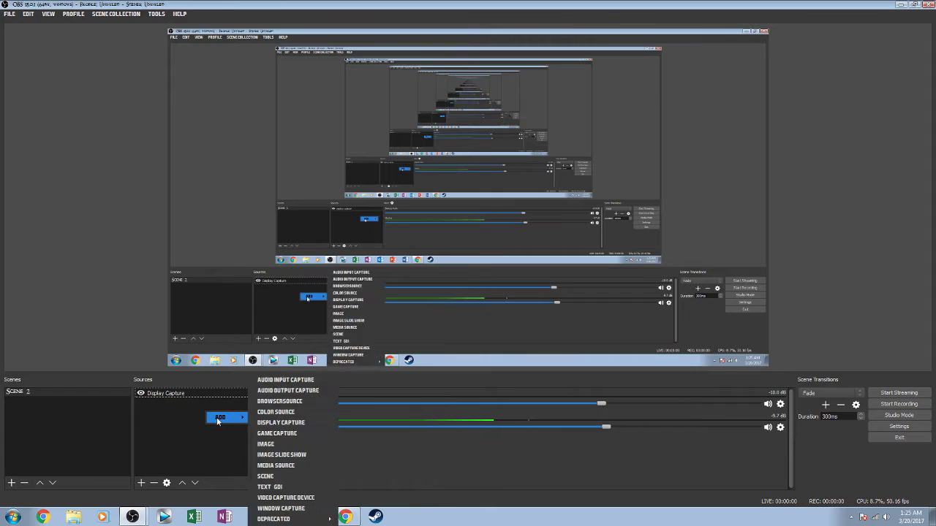
pyautogui.click(307, 381)
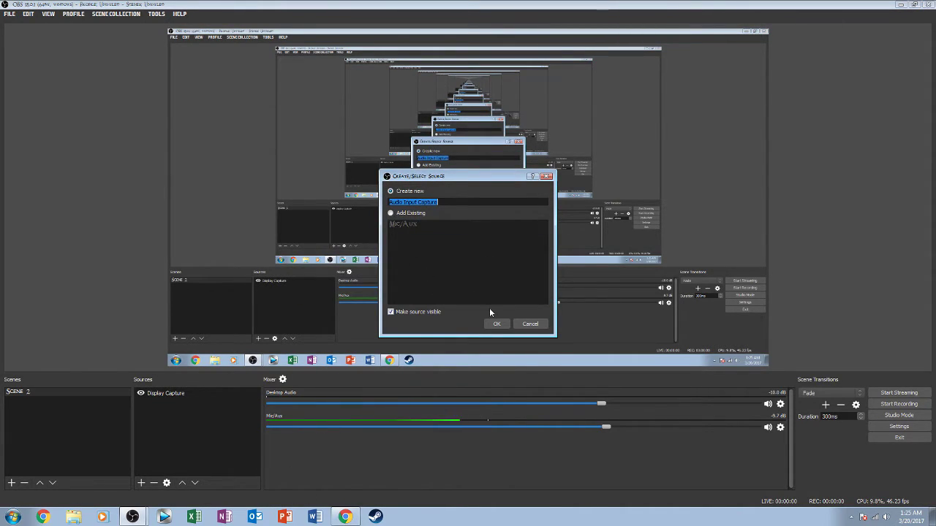
pyautogui.click(497, 326)
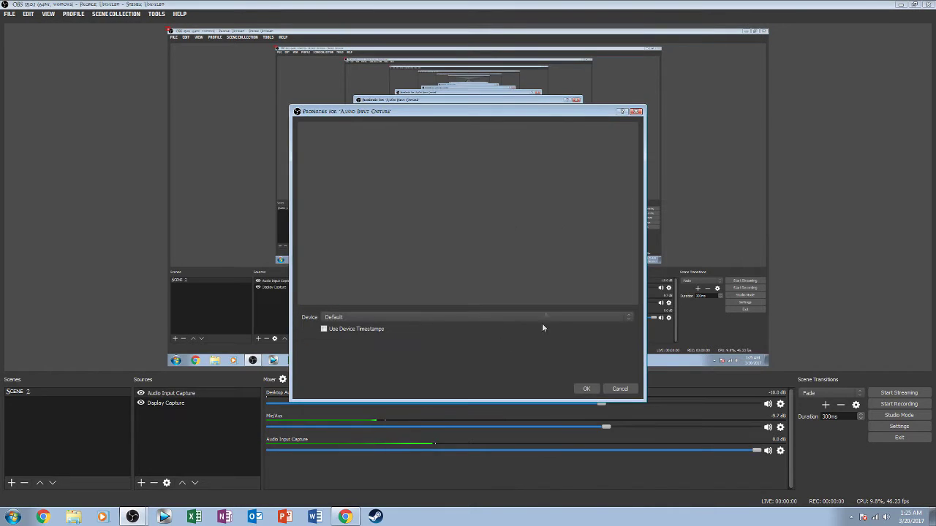
pyautogui.click(356, 317)
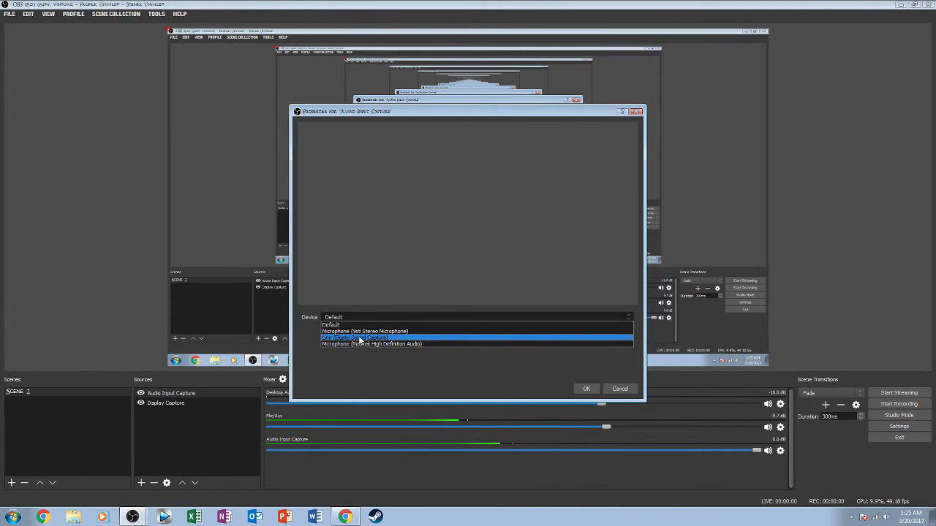
pyautogui.click(360, 332)
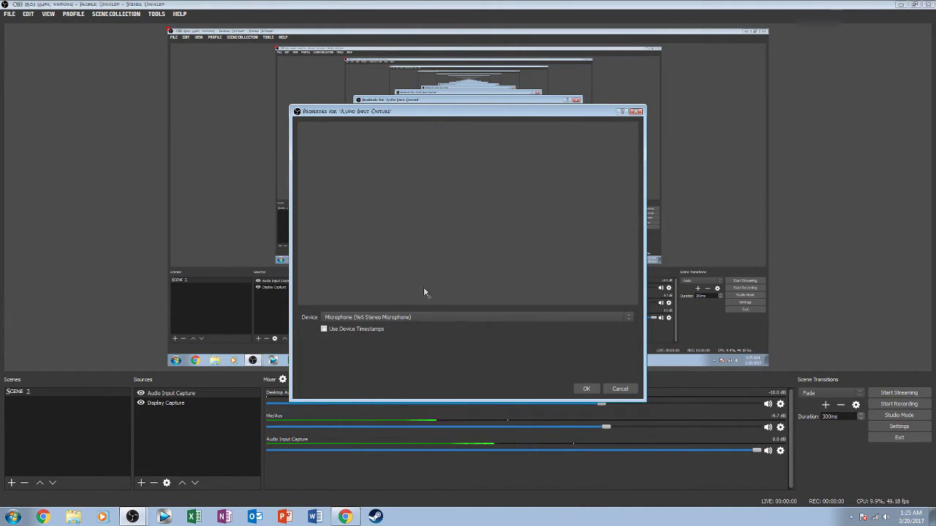
pyautogui.click(586, 388)
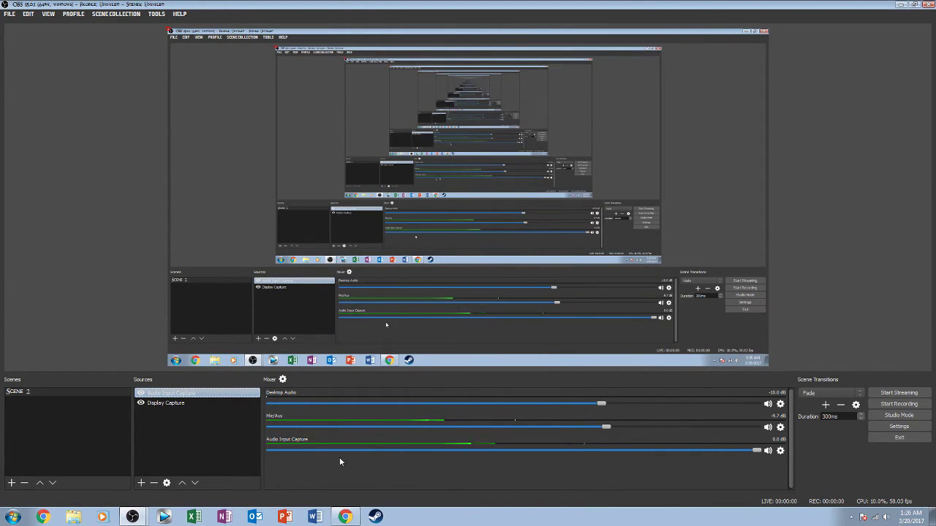
pyautogui.moveTo(757, 451); pyautogui.dragTo(597, 450)
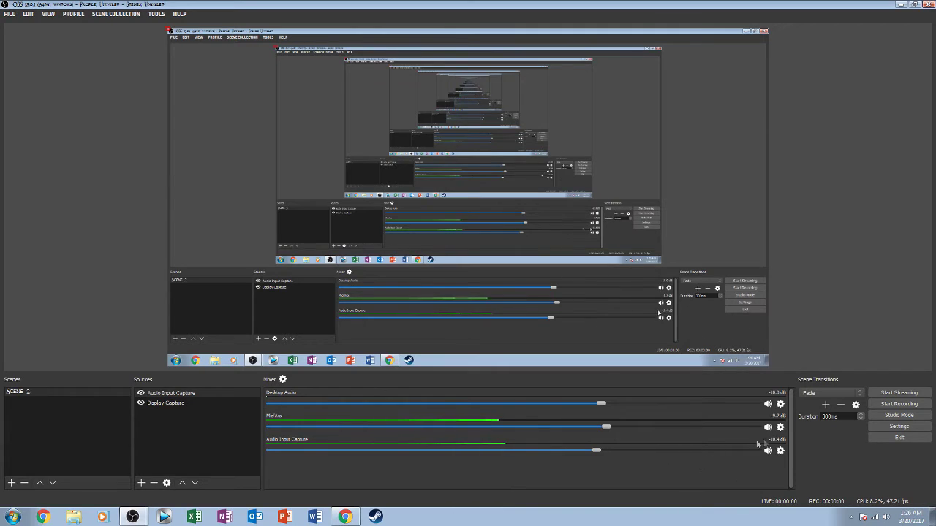
# In the advanced audio properties, leave Audio Input Capture on track 1 only and disable track 1 for Mic/Aux
pyautogui.click(282, 380)
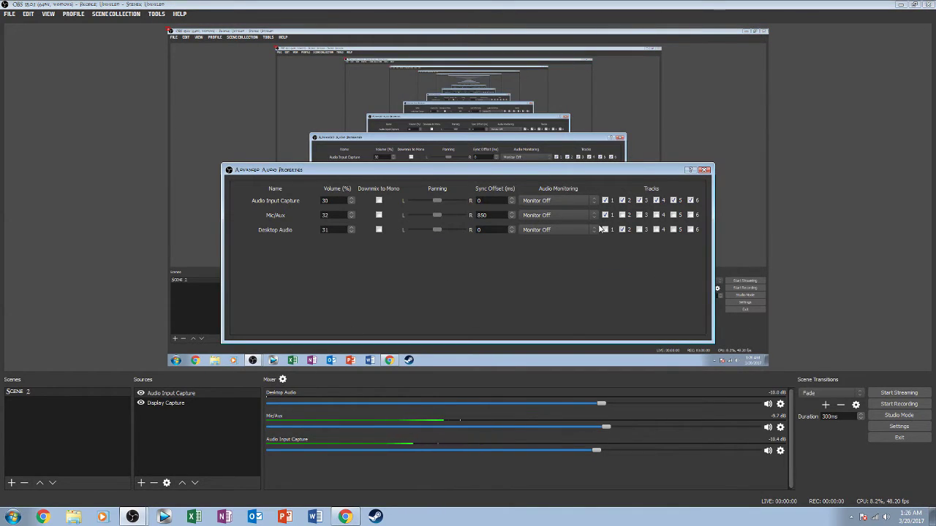
pyautogui.click(622, 200)
pyautogui.click(640, 200)
pyautogui.click(656, 200)
pyautogui.click(673, 200)
pyautogui.click(605, 216)
pyautogui.click(605, 215)
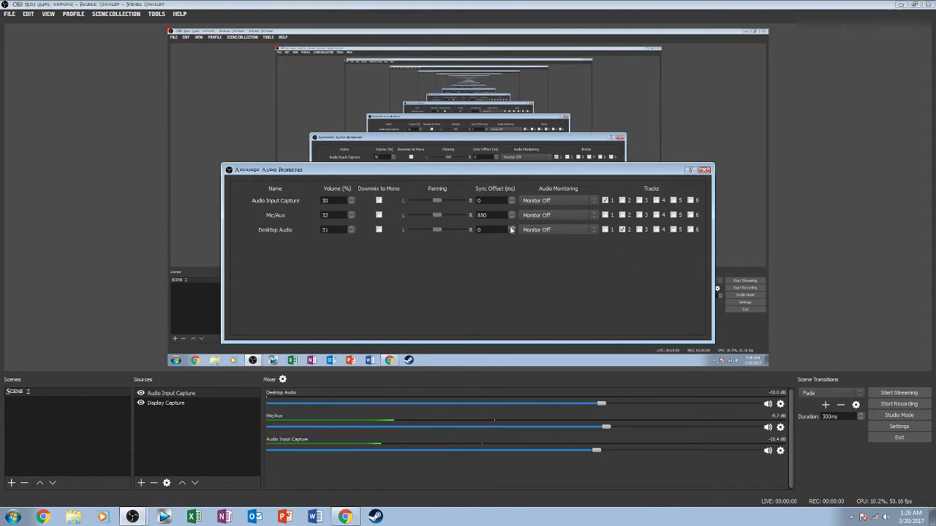
pyautogui.click(705, 170)
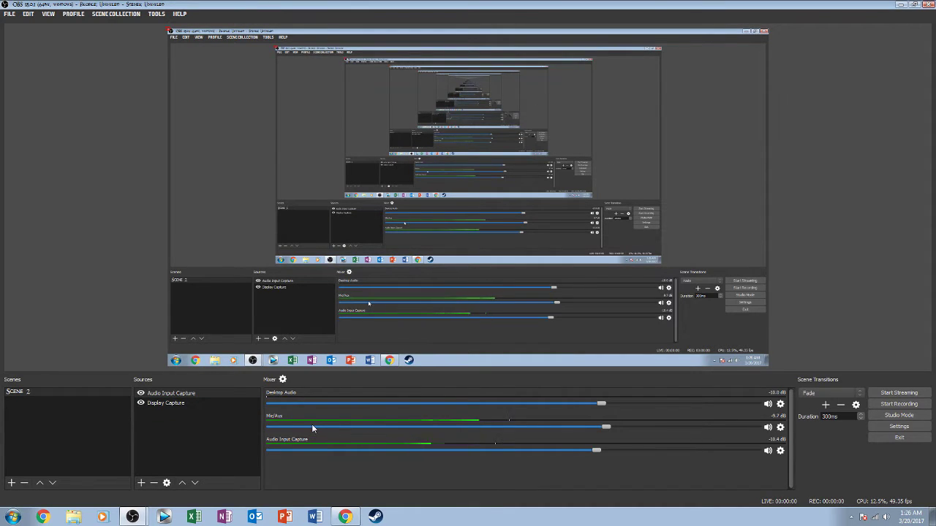
# Hide and show the Display Capture source again, and lower the Mic/Aux mixer volume to about -12.0 dB
pyautogui.click(141, 403)
pyautogui.click(167, 402)
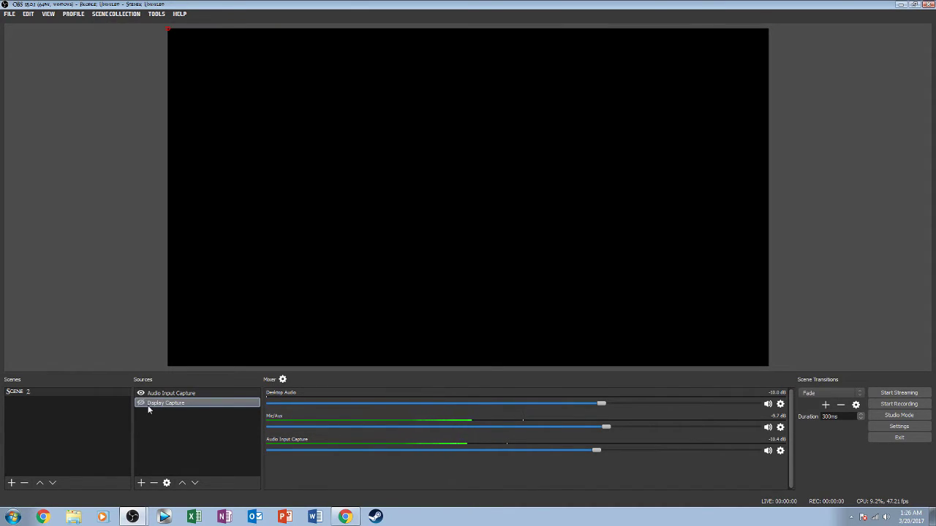
pyautogui.click(140, 403)
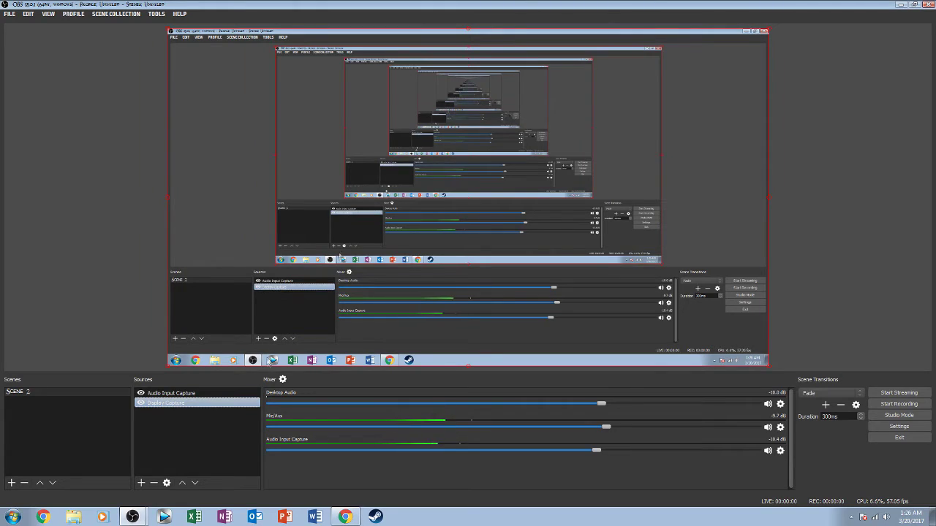
pyautogui.moveTo(611, 428); pyautogui.dragTo(574, 434)
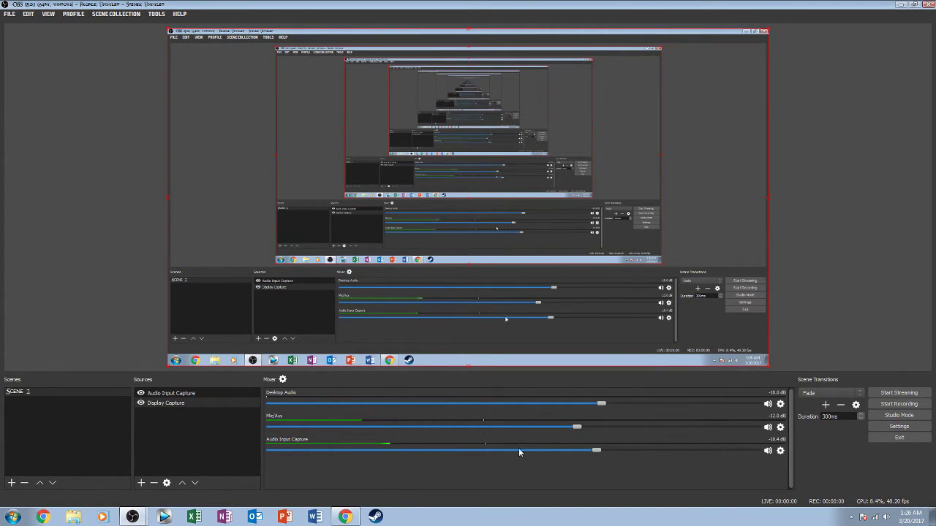
# Add a Noise Suppression filter with its default name to the Audio Input Capture source
pyautogui.click(780, 451)
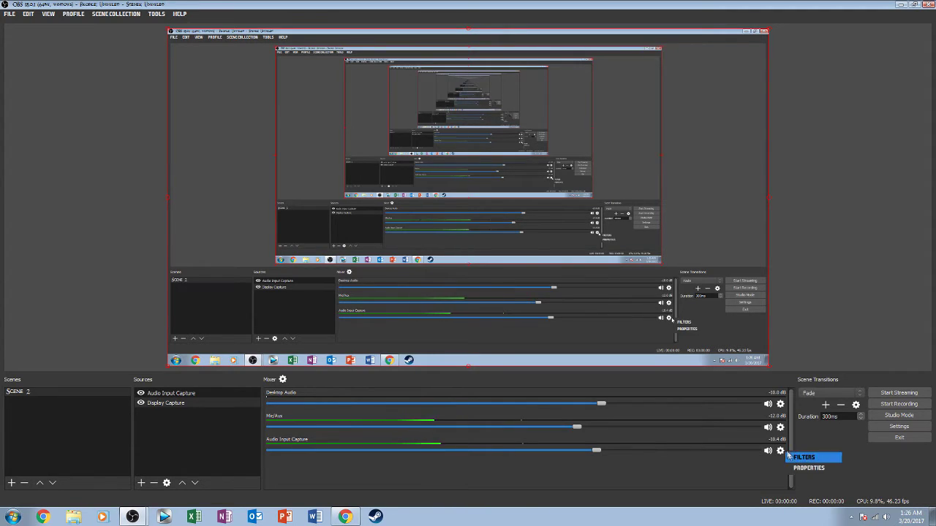
pyautogui.click(805, 456)
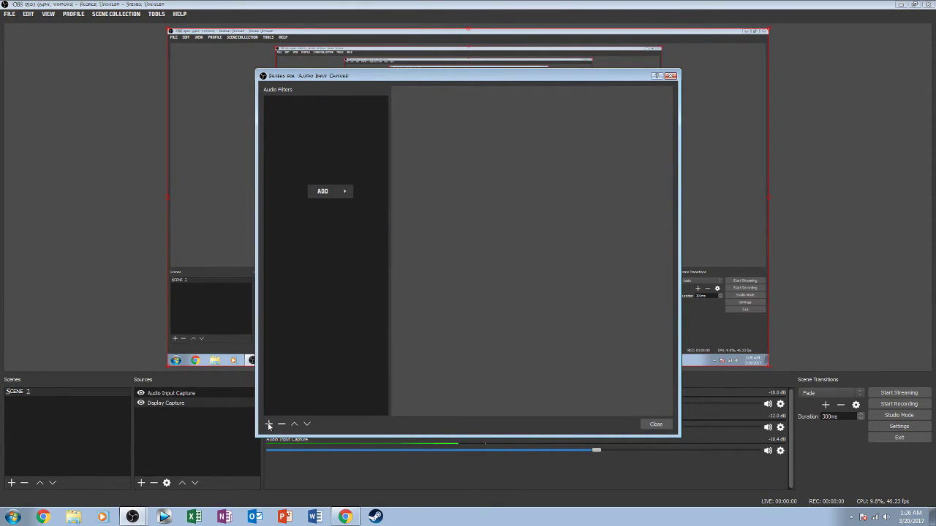
pyautogui.moveTo(320, 193)
pyautogui.click(391, 204)
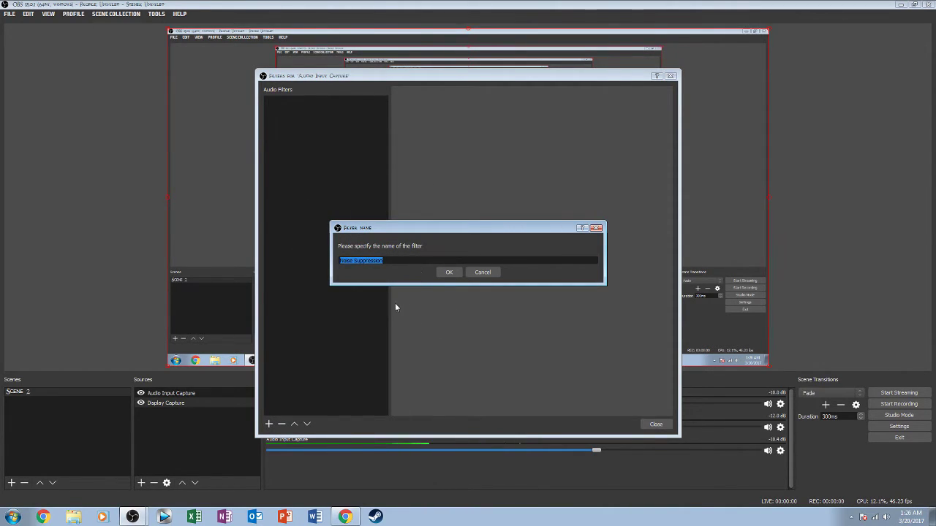
pyautogui.click(447, 272)
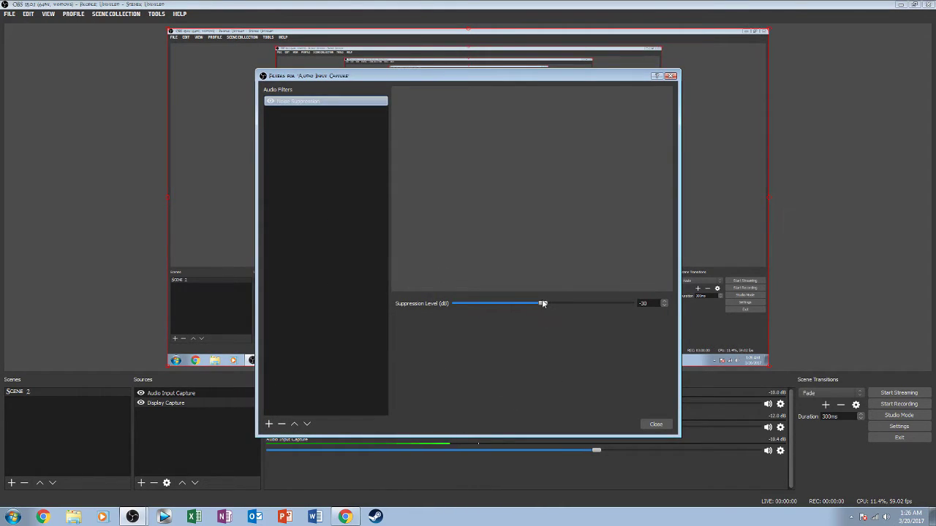
# Set the noise suppression level to -50 dB and add a default-named Gain filter set to 1.60 dB
pyautogui.moveTo(543, 301); pyautogui.dragTo(492, 303)
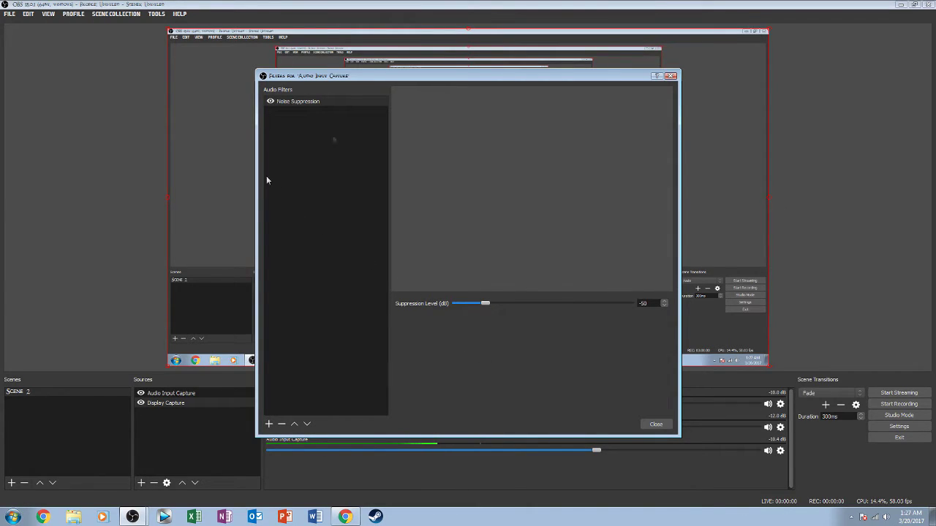
pyautogui.rightClick(315, 139)
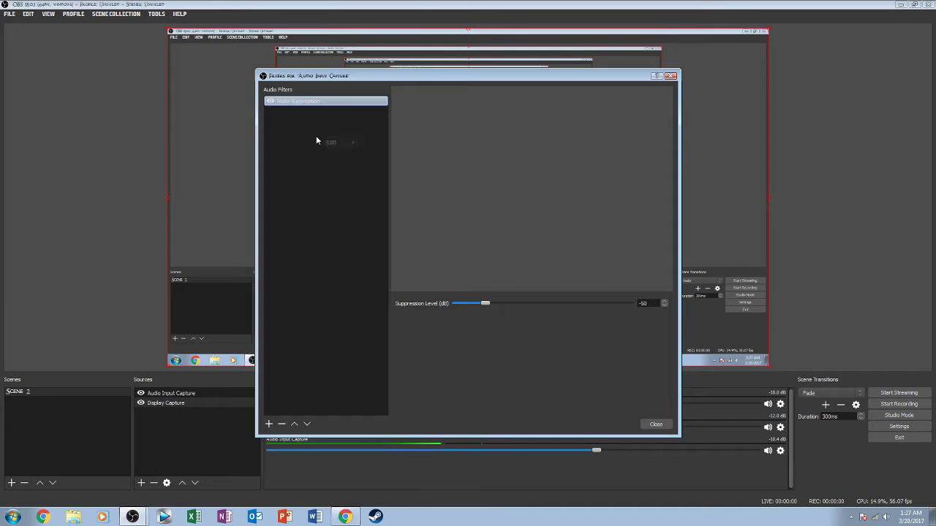
pyautogui.moveTo(324, 151)
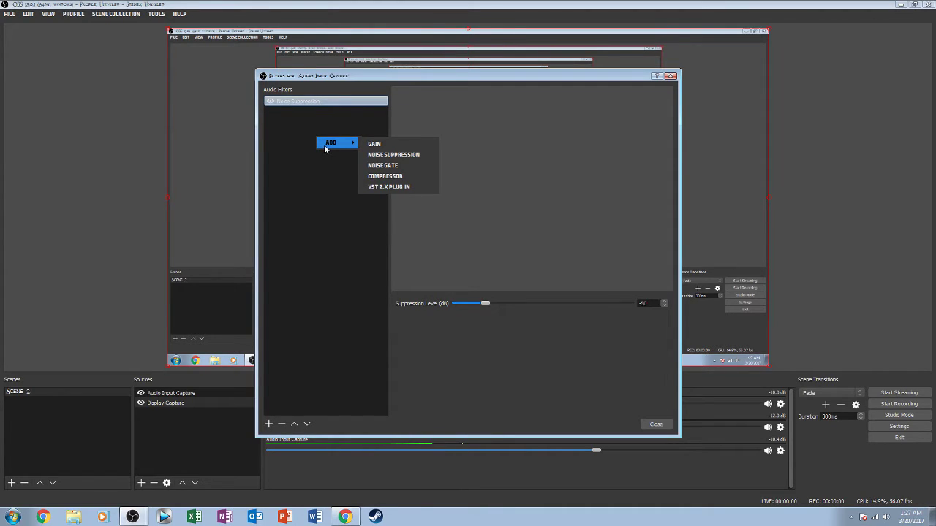
pyautogui.click(376, 144)
pyautogui.click(449, 272)
pyautogui.moveTo(520, 305); pyautogui.dragTo(527, 305)
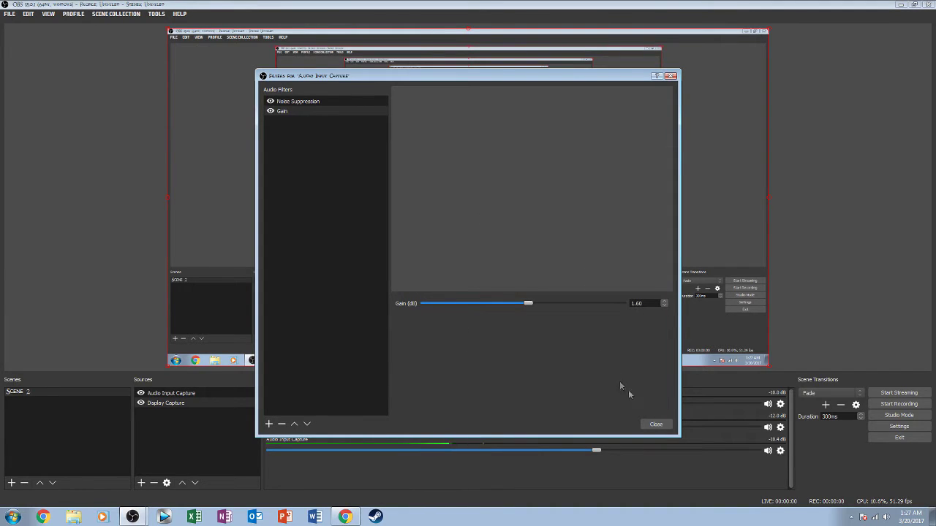
pyautogui.click(655, 424)
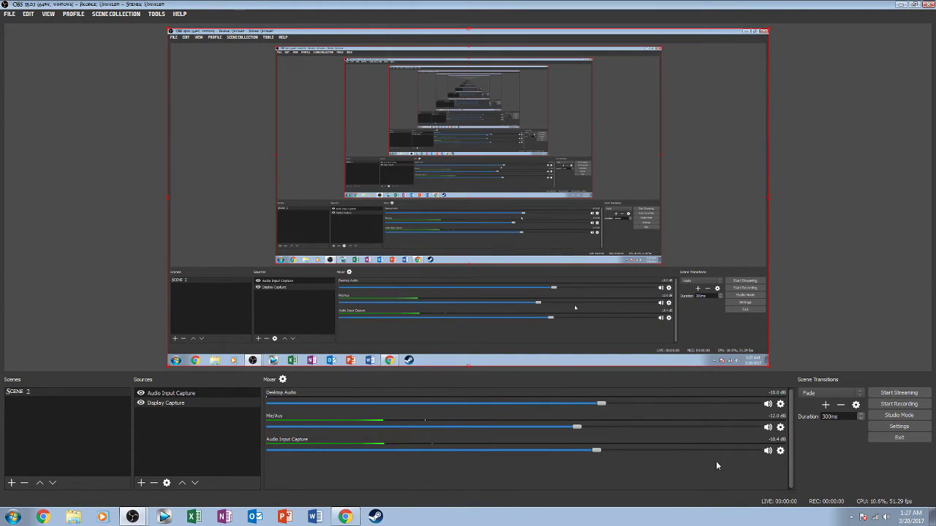
# Mute Mic/Aux in the mixer and add a new scene named PS4
pyautogui.click(768, 428)
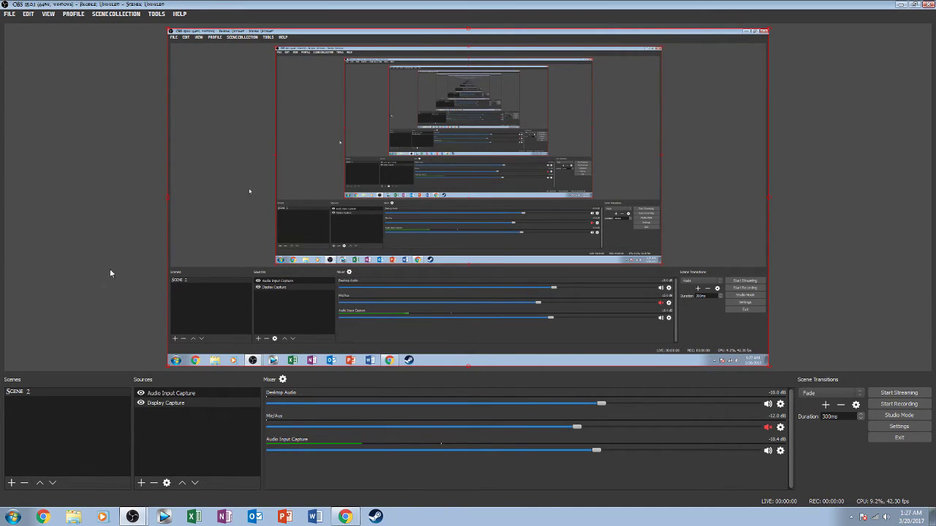
pyautogui.rightClick(29, 422)
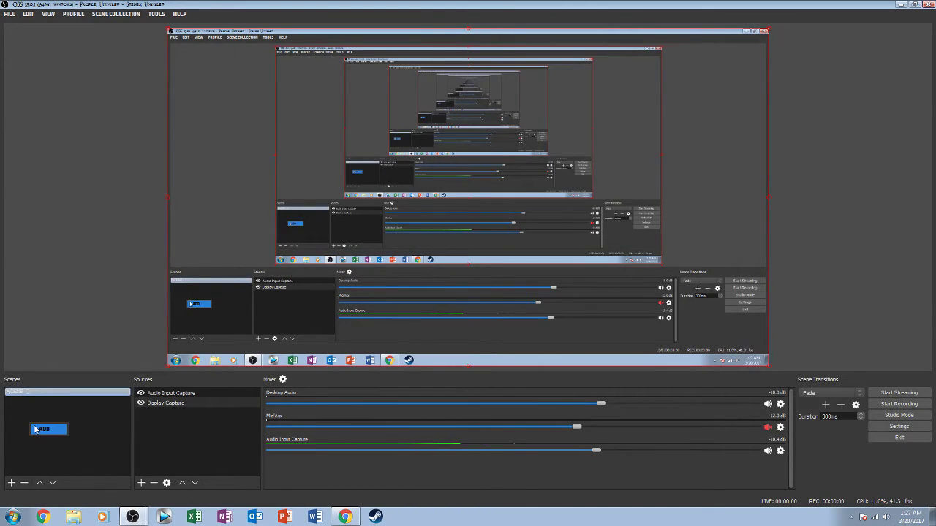
pyautogui.click(35, 429)
pyautogui.write('PS4')
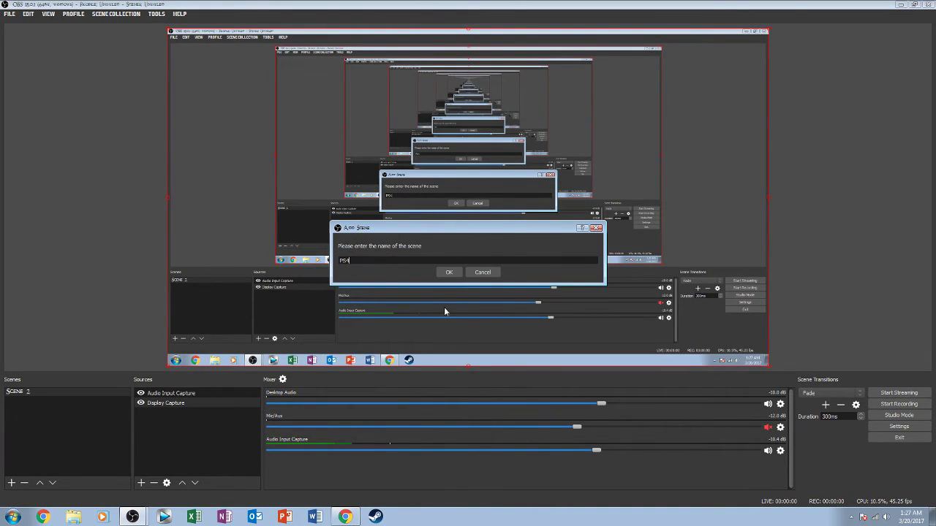
pyautogui.click(448, 272)
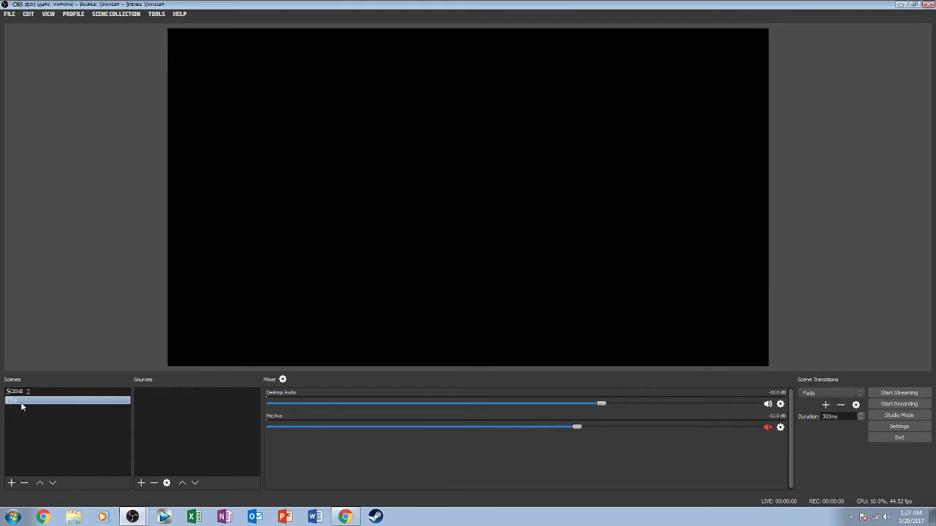
pyautogui.rightClick(169, 401)
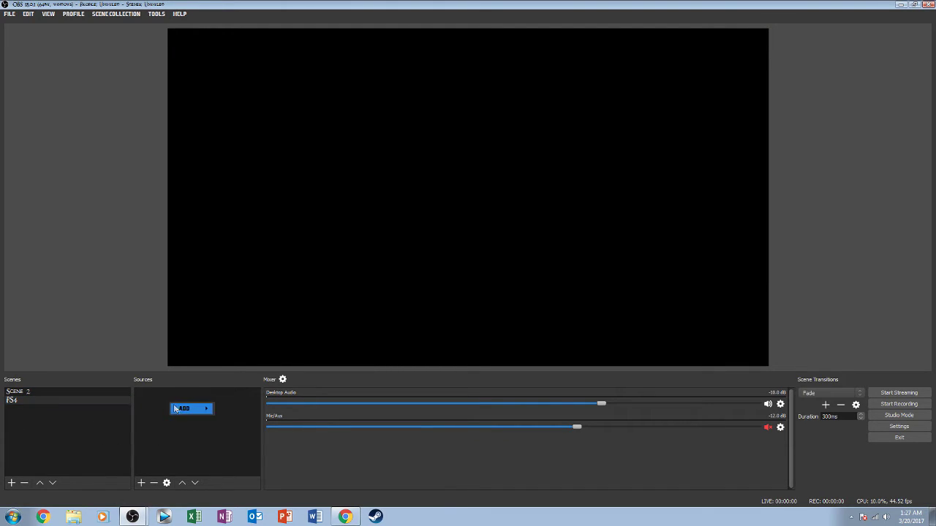
pyautogui.moveTo(178, 410)
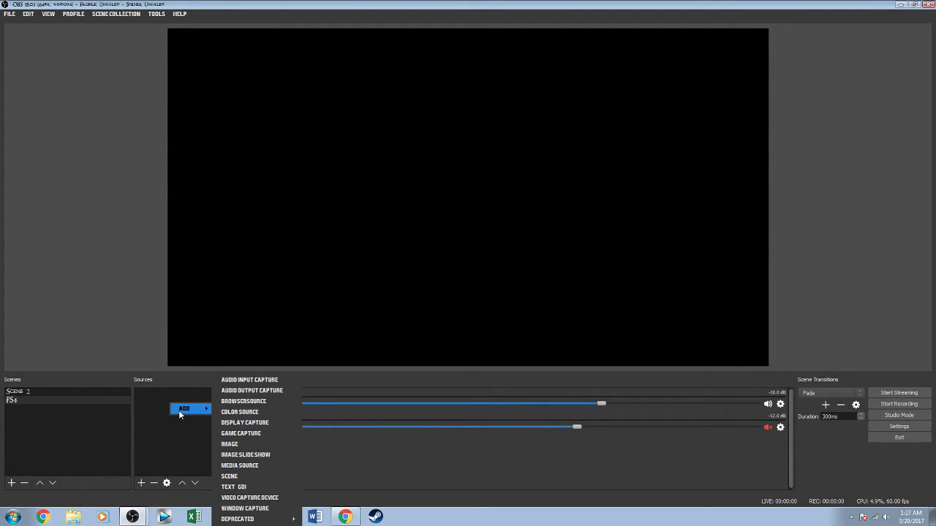
pyautogui.click(212, 437)
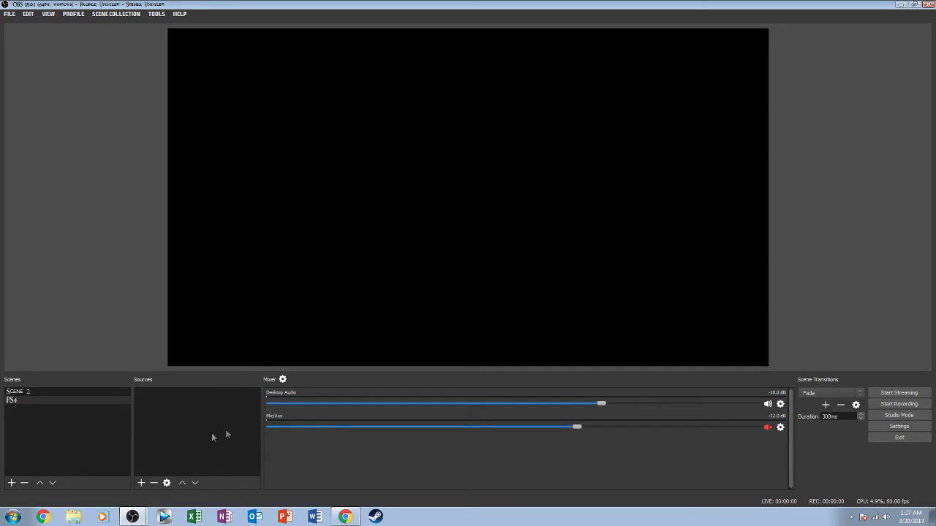
# Unmute Mic/Aux and mute Desktop Audio in the mixer
pyautogui.click(768, 429)
# Start adding a new Video Capture Device source to the PS4 scene
pyautogui.rightClick(173, 408)
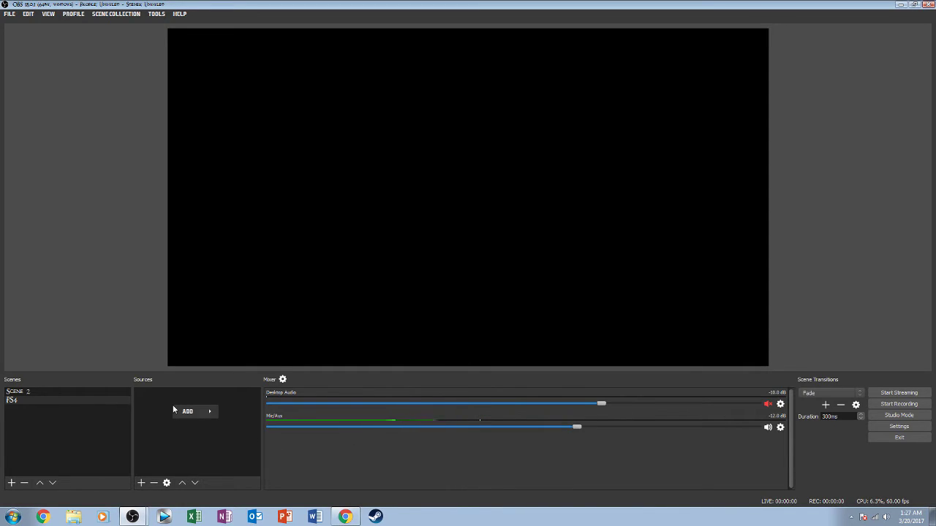
pyautogui.moveTo(187, 418)
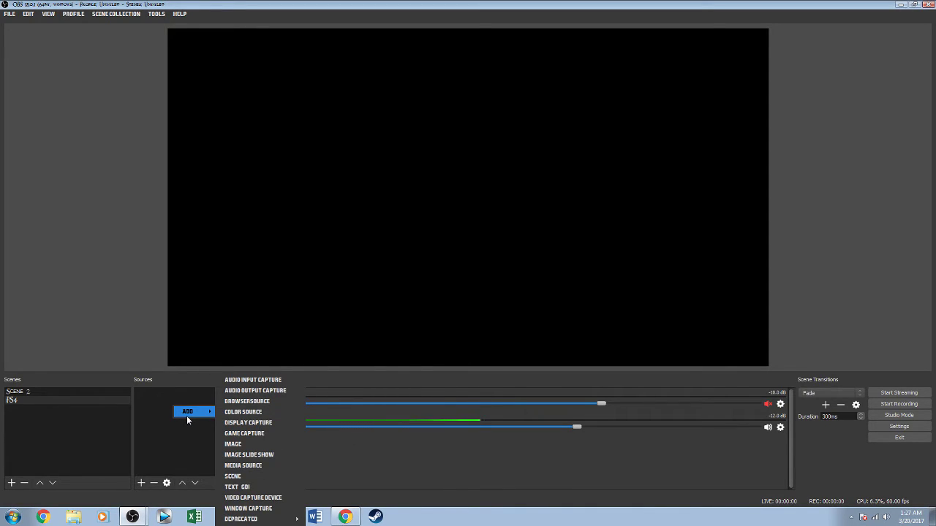
pyautogui.click(232, 499)
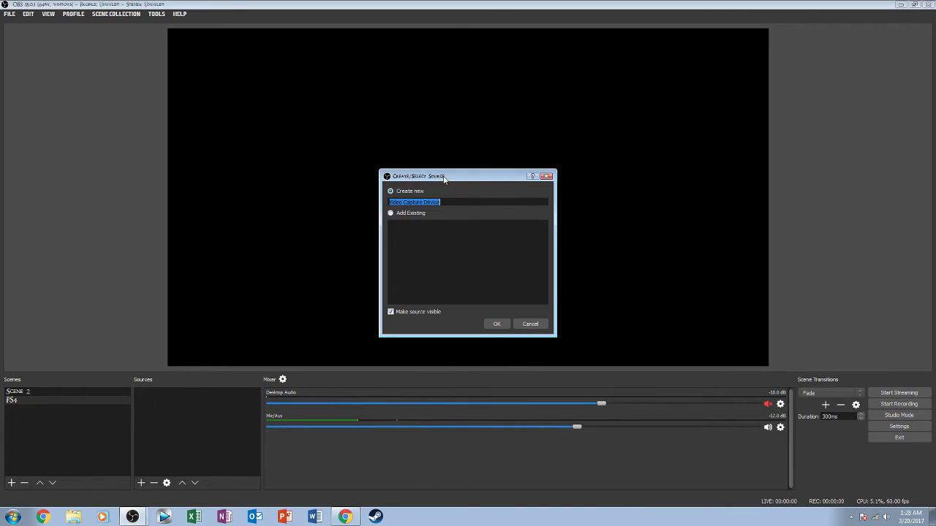
pyautogui.moveTo(444, 177); pyautogui.dragTo(394, 162)
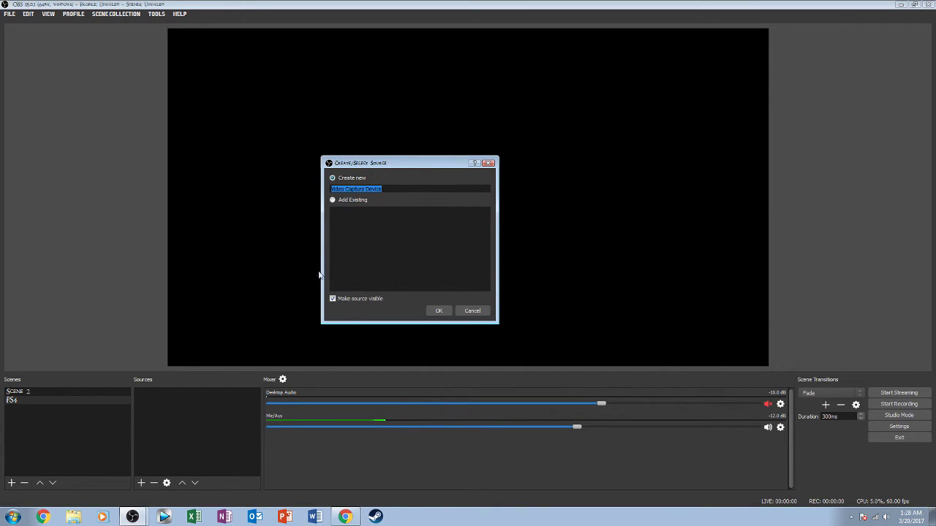
# Switch to Chrome and examine the Elgato Game Capture HD release notes page for software and driver downloads, then return to OBS Studio
pyautogui.click(345, 517)
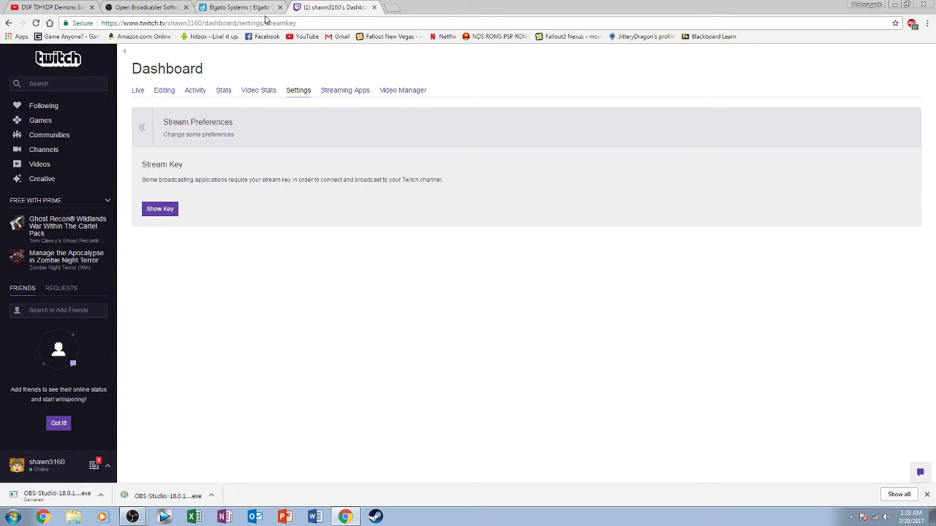
pyautogui.click(229, 6)
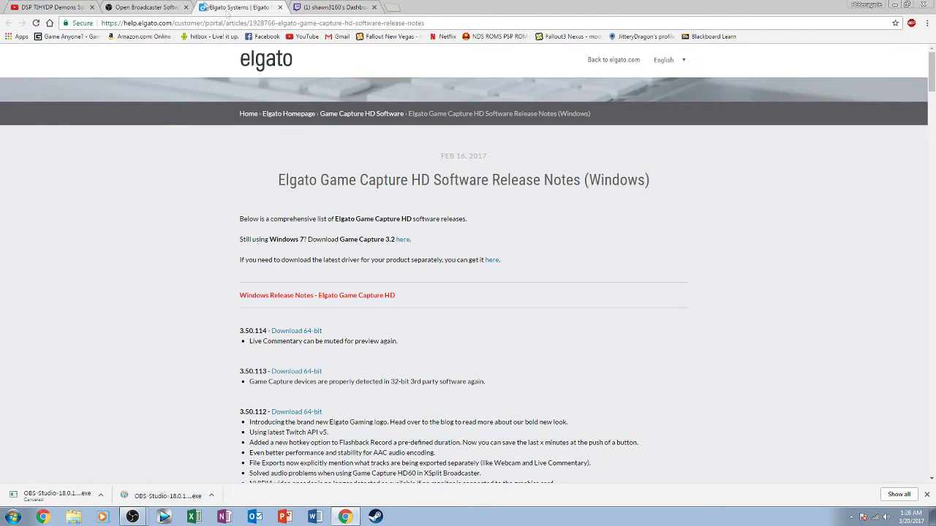
pyautogui.scroll(-2, 156, 72)
pyautogui.scroll(1, 155, 72)
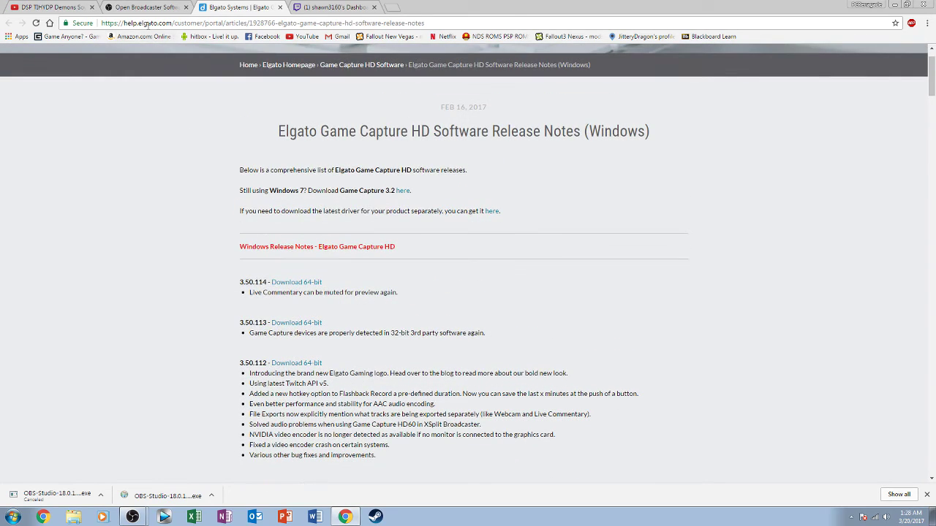
pyautogui.click(147, 25)
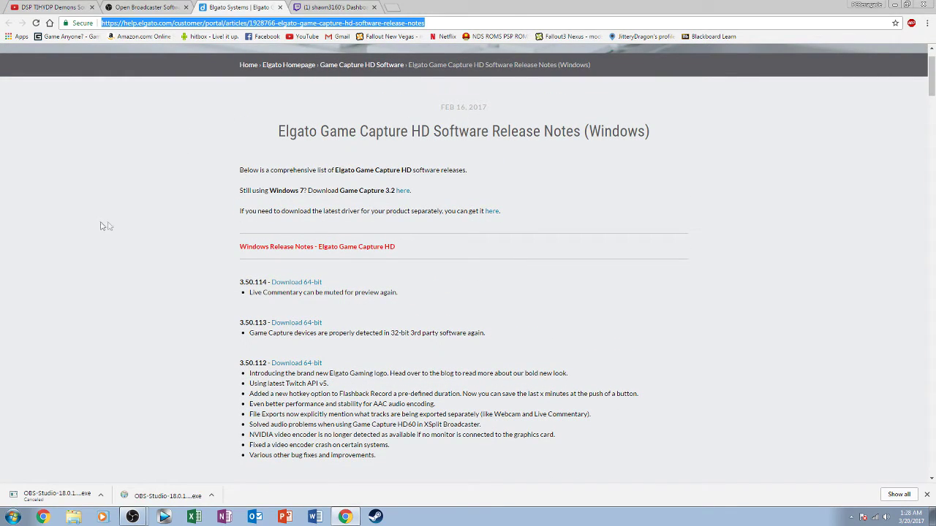
pyautogui.scroll(-1, 375, 144)
pyautogui.click(376, 144)
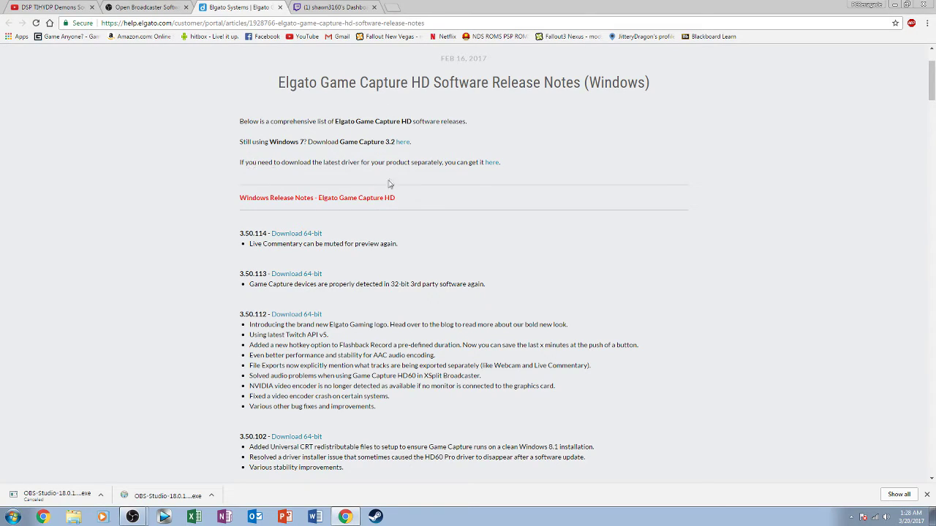
pyautogui.click(488, 165)
pyautogui.scroll(-2, 333, 208)
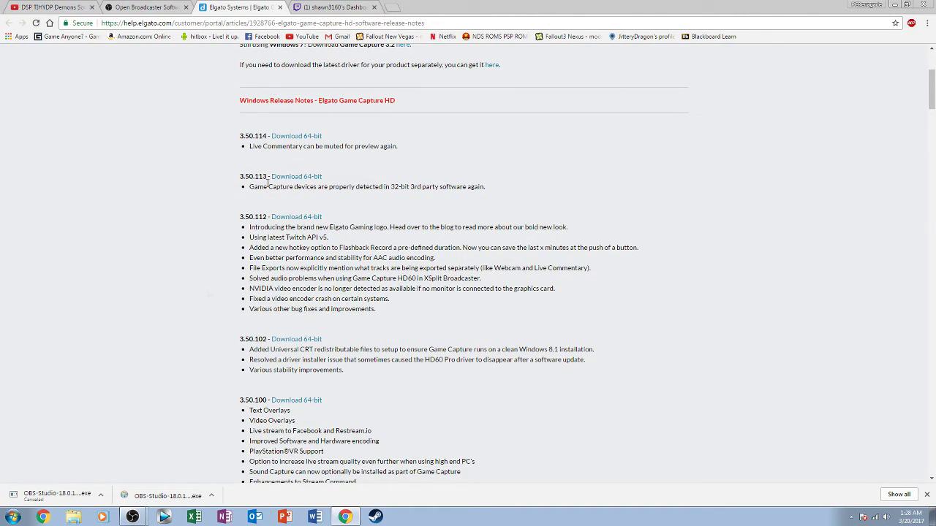
pyautogui.scroll(4, 328, 258)
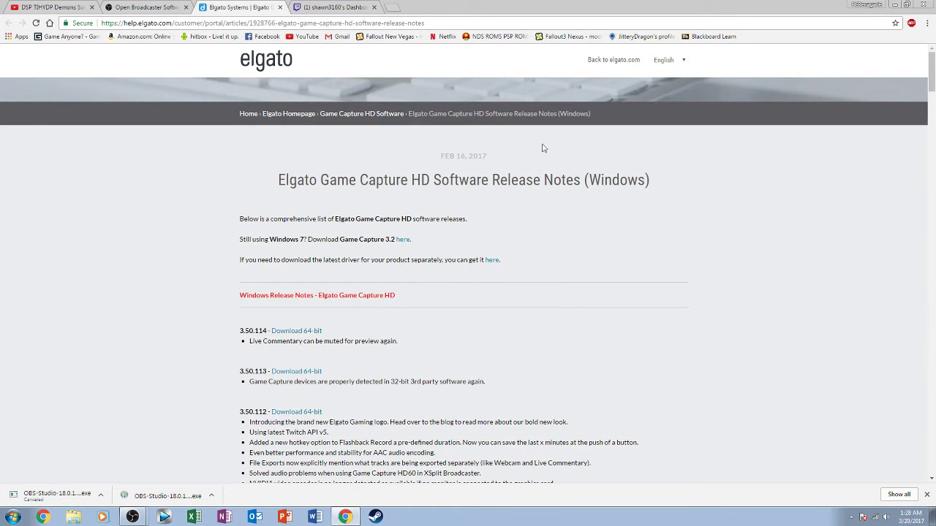
pyautogui.scroll(-3, 437, 195)
pyautogui.scroll(2, 410, 146)
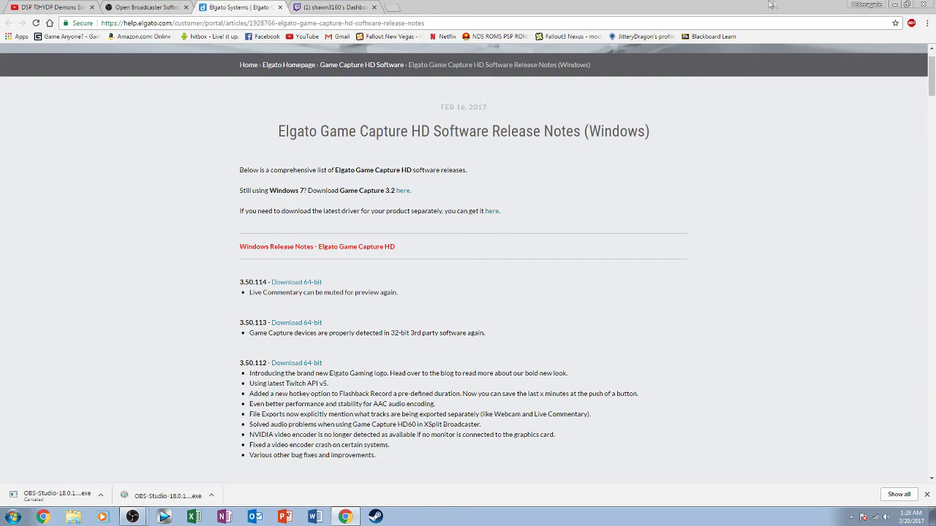
pyautogui.click(904, 4)
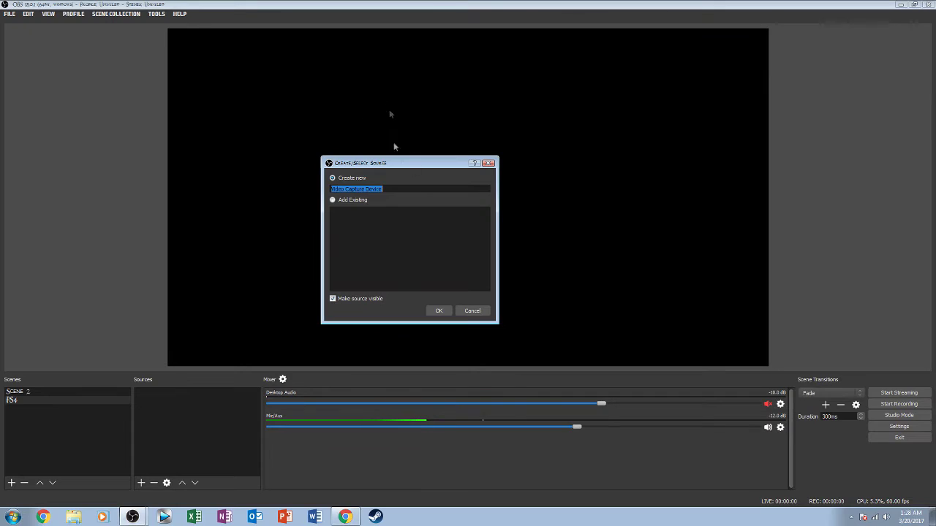
# Create the Video Capture Device source with its default name and move its properties window aside to uncover the preview
pyautogui.click(437, 310)
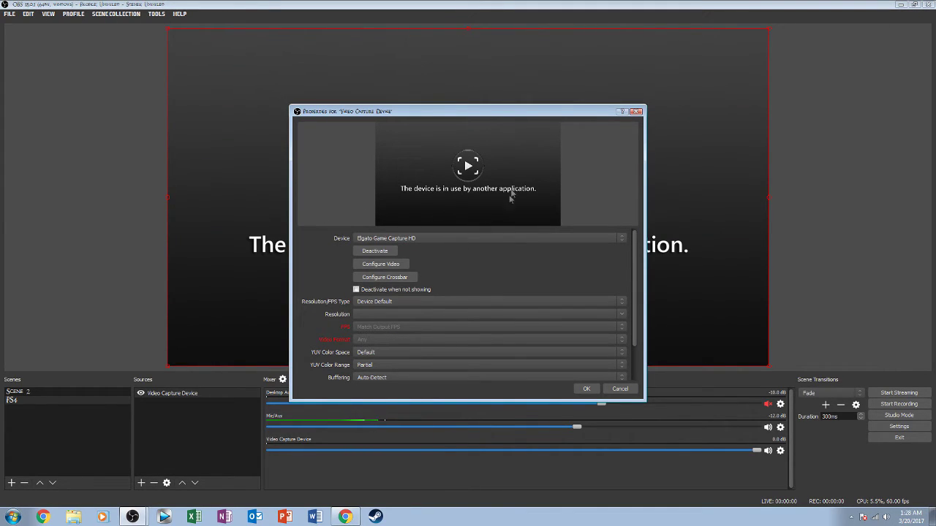
pyautogui.moveTo(498, 112); pyautogui.dragTo(210, 93)
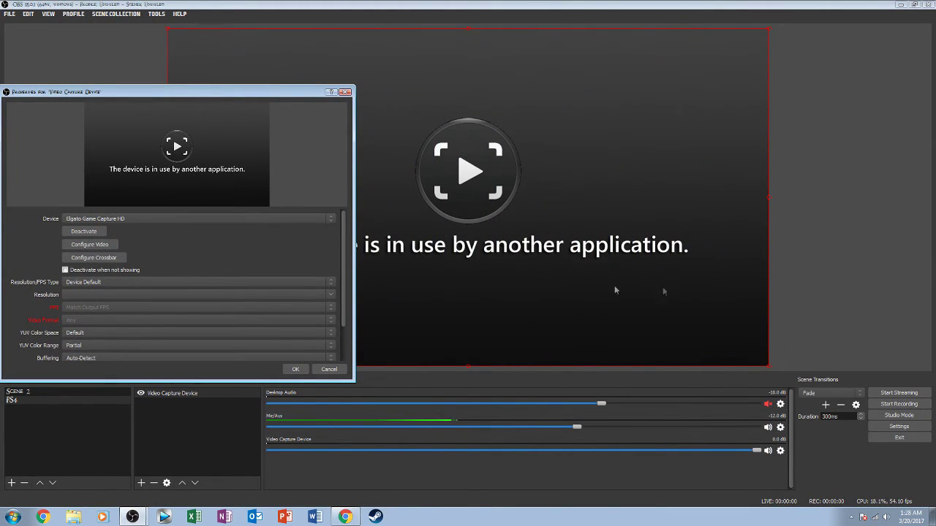
pyautogui.moveTo(219, 92); pyautogui.dragTo(317, 112)
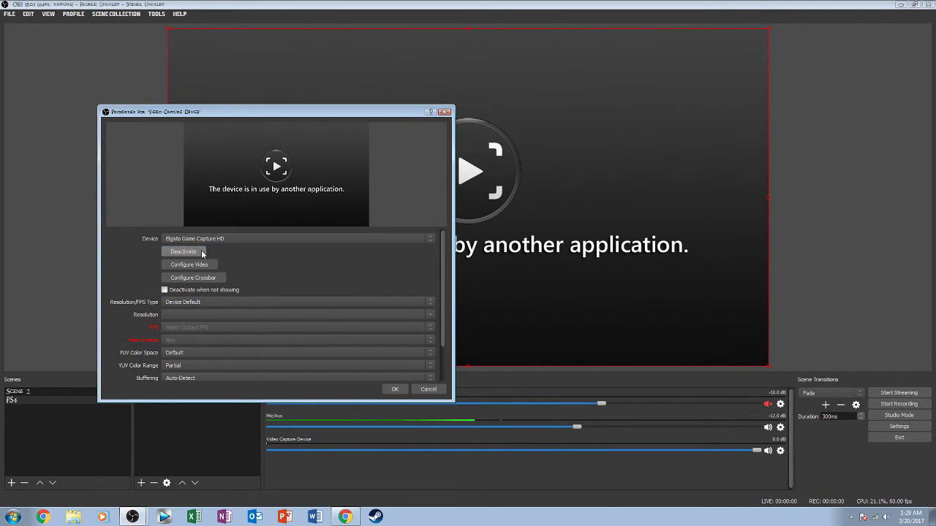
pyautogui.moveTo(220, 119); pyautogui.dragTo(271, 119)
# In the Elgato device's video configuration, choose PlayStation 4 as the input device and accept the settings
pyautogui.click(247, 266)
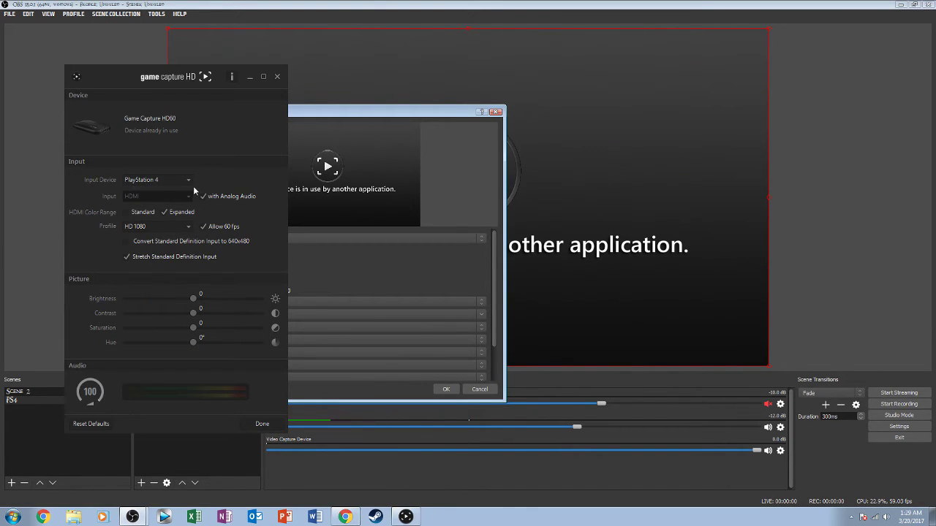
pyautogui.moveTo(156, 76); pyautogui.dragTo(270, 35)
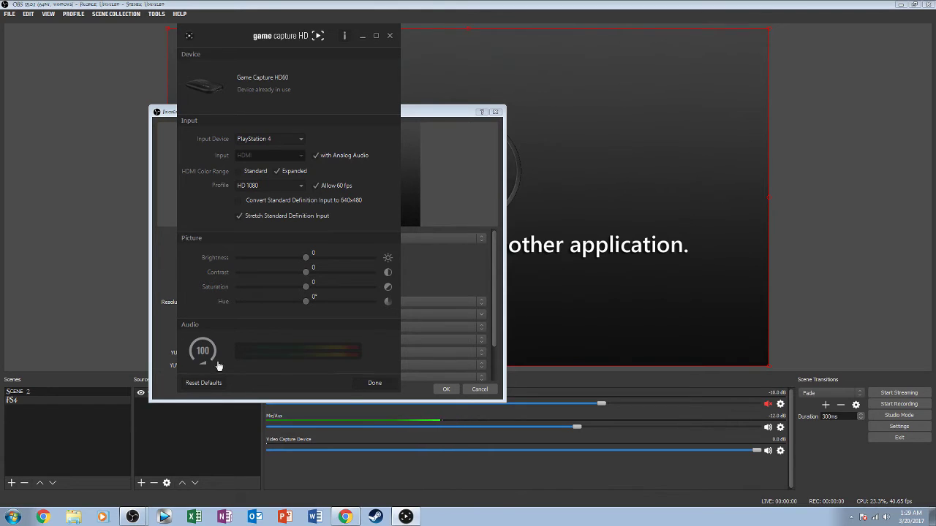
pyautogui.click(275, 139)
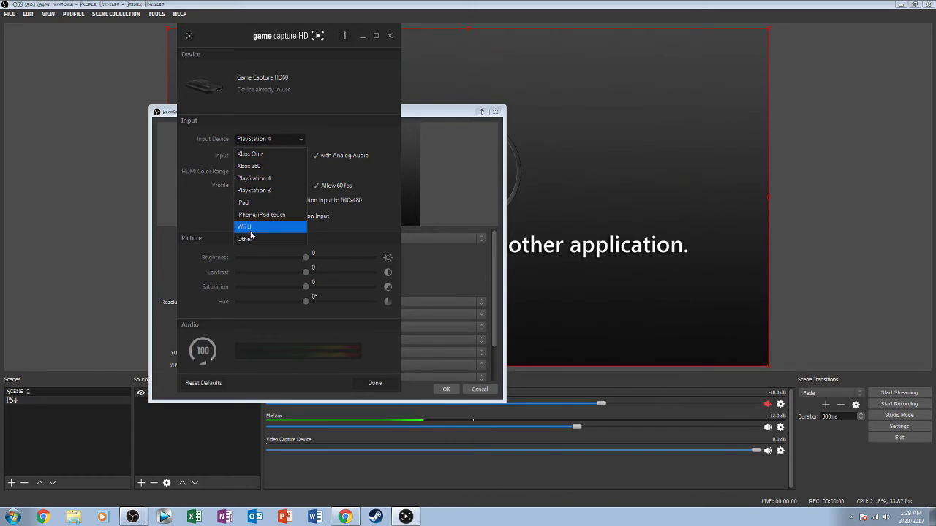
pyautogui.click(257, 181)
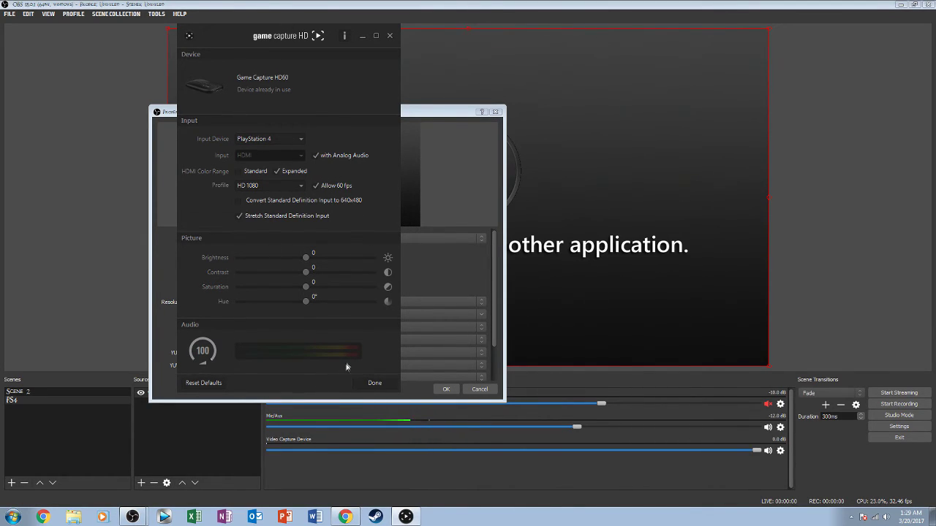
pyautogui.click(364, 388)
# Try the Custom Resolution/FPS type for the video capture device and return it to Device Default
pyautogui.scroll(-5, 294, 331)
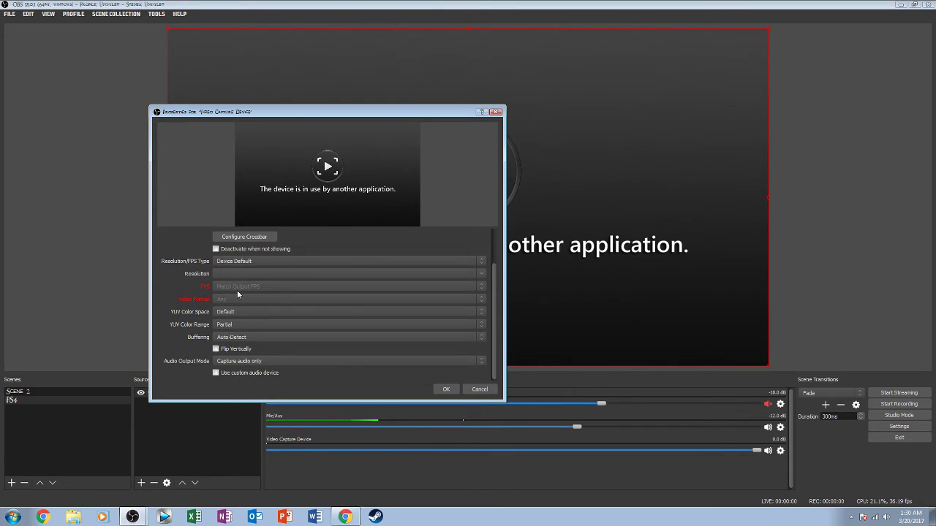
pyautogui.click(256, 266)
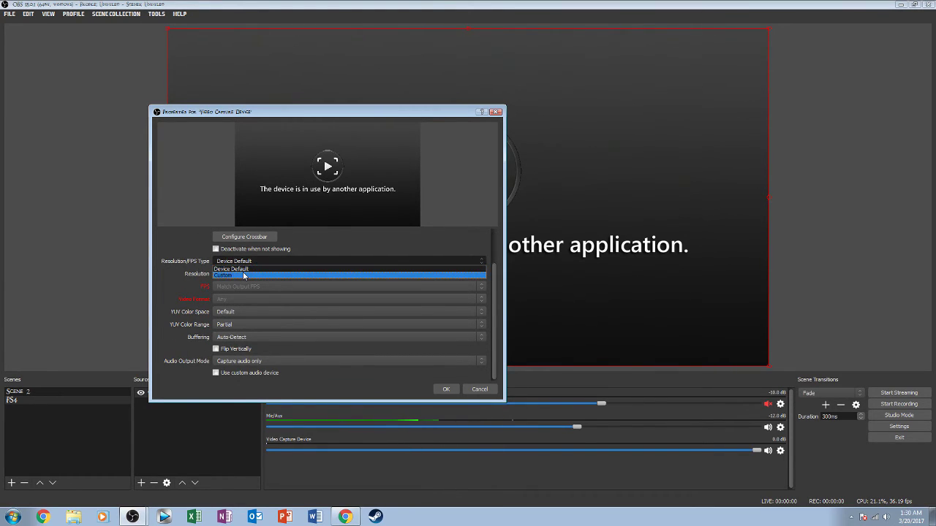
pyautogui.click(257, 274)
pyautogui.click(256, 261)
pyautogui.click(251, 269)
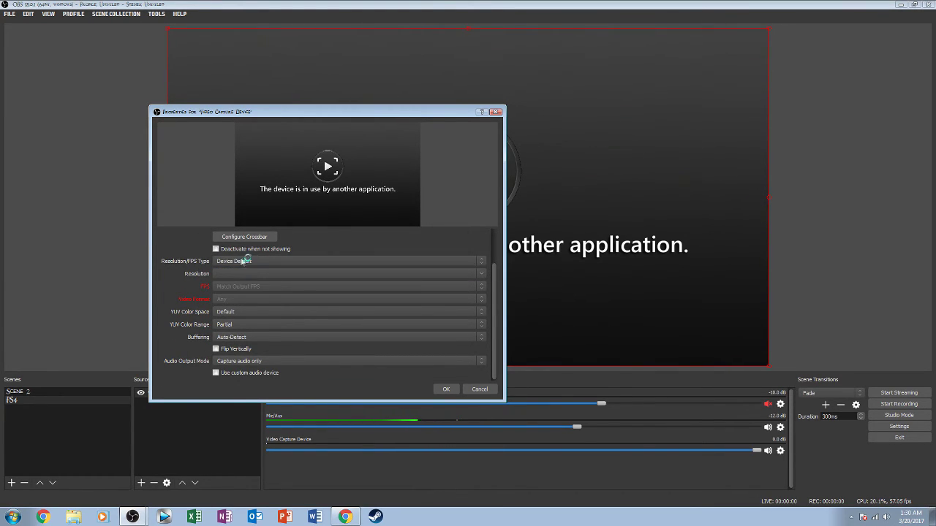
# Set the video capture device's Resolution/FPS Type to Custom and accept its properties
pyautogui.scroll(3, 296, 243)
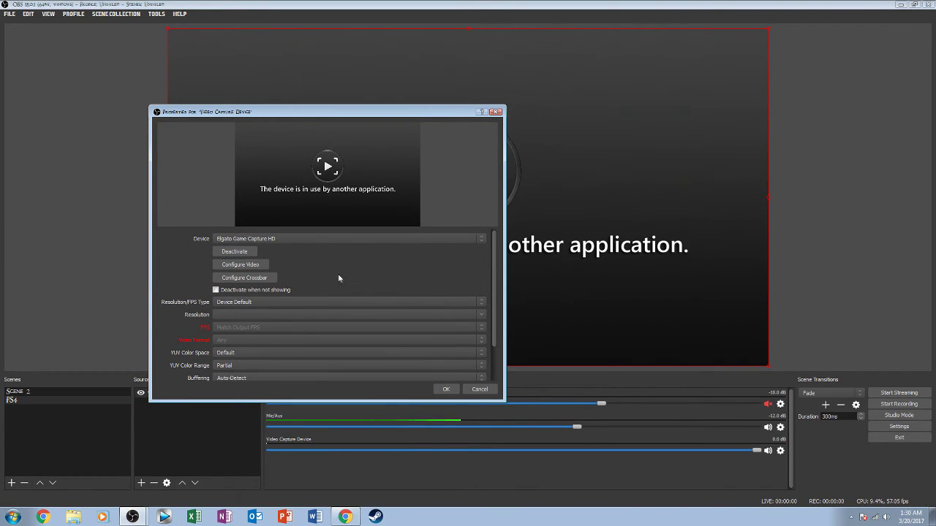
pyautogui.scroll(-3, 357, 257)
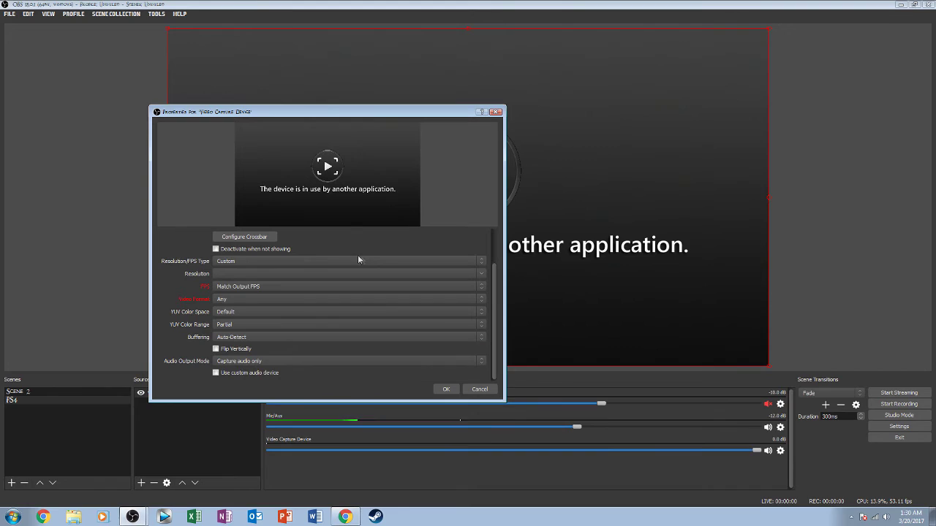
pyautogui.click(443, 389)
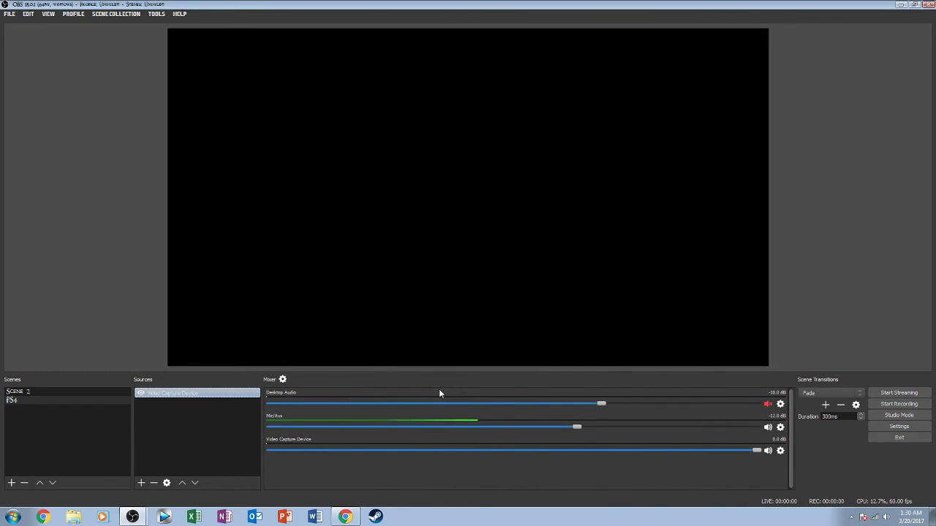
pyautogui.click(204, 422)
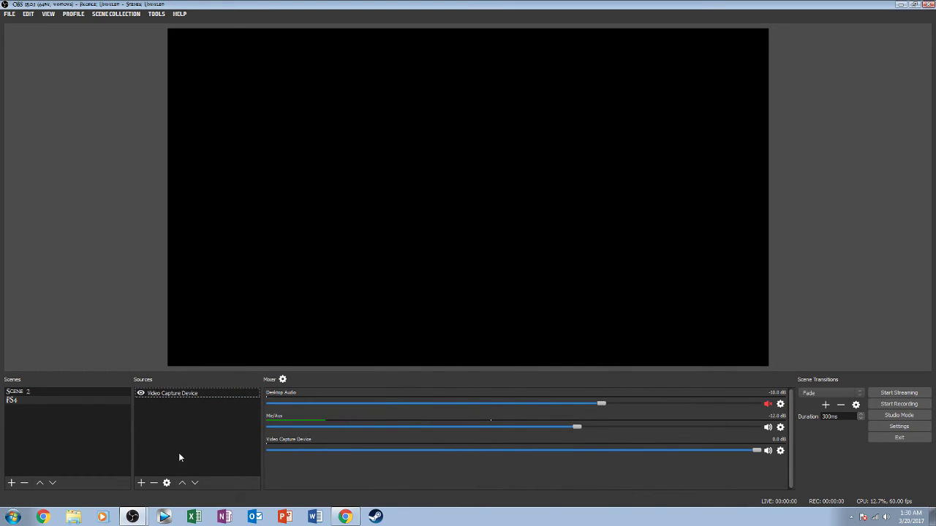
pyautogui.rightClick(158, 418)
pyautogui.click(227, 422)
# In the advanced audio properties, remove the Video Capture Device from tracks 2 to 6, keeping it on track 1 only
pyautogui.click(282, 380)
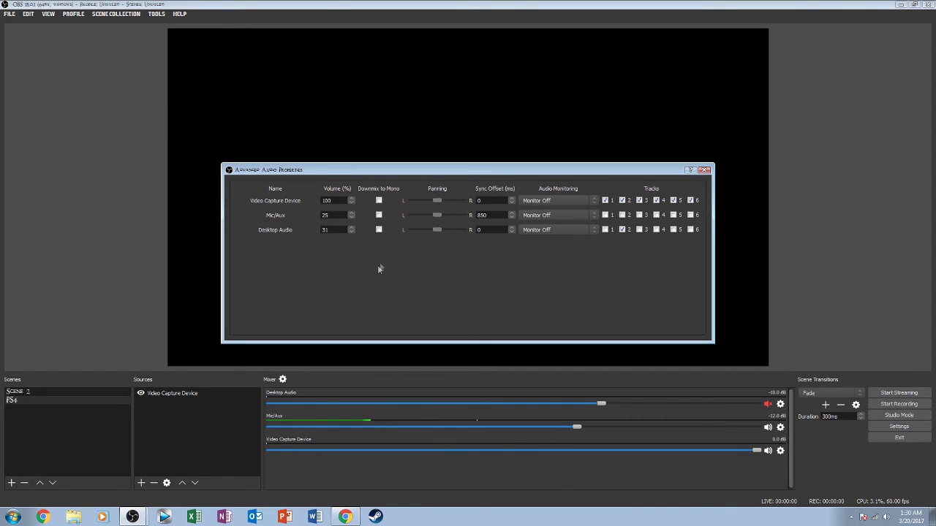
pyautogui.moveTo(494, 173); pyautogui.dragTo(286, 205)
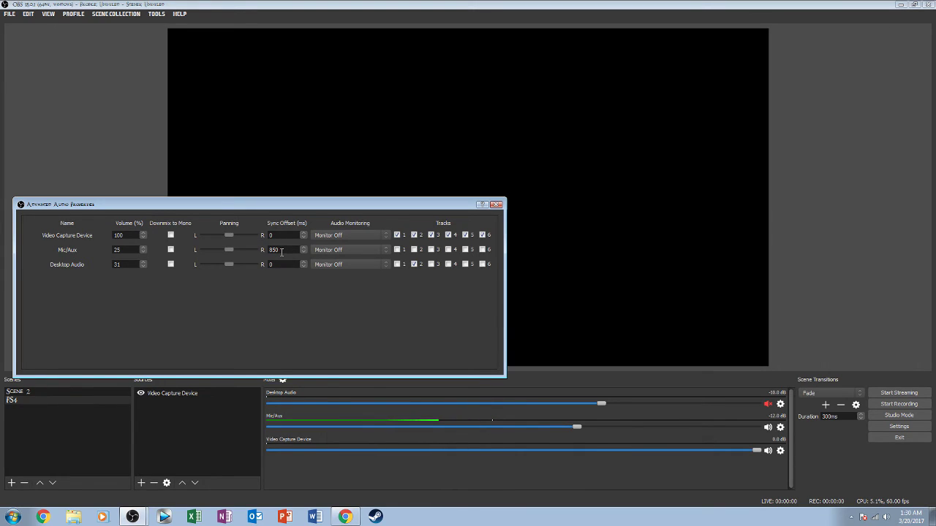
pyautogui.click(416, 237)
pyautogui.click(432, 235)
pyautogui.click(448, 235)
pyautogui.click(466, 235)
# Assign Mic/Aux to track 2, take Desktop Audio off track 2, and close the advanced audio properties
pyautogui.moveTo(284, 250); pyautogui.dragTo(264, 253)
pyautogui.click(414, 253)
pyautogui.moveTo(333, 209); pyautogui.dragTo(490, 277)
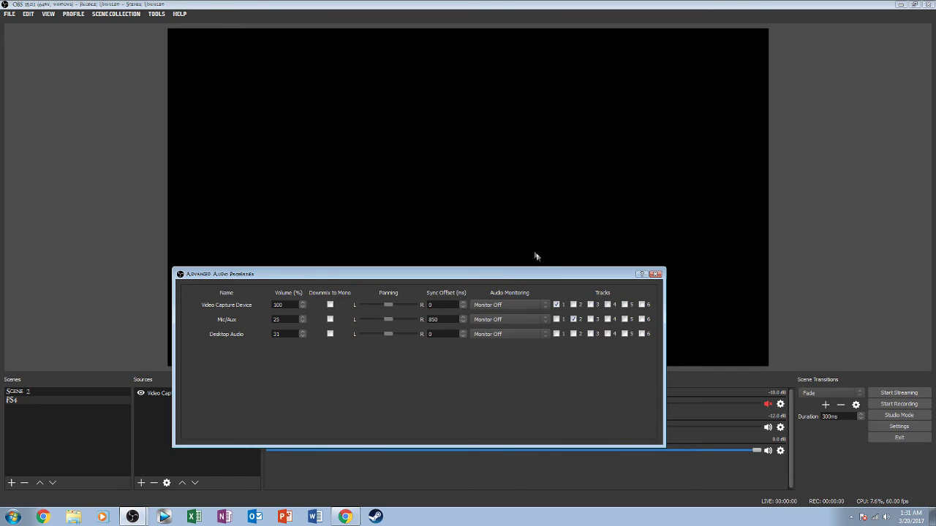
pyautogui.moveTo(573, 277); pyautogui.dragTo(527, 205)
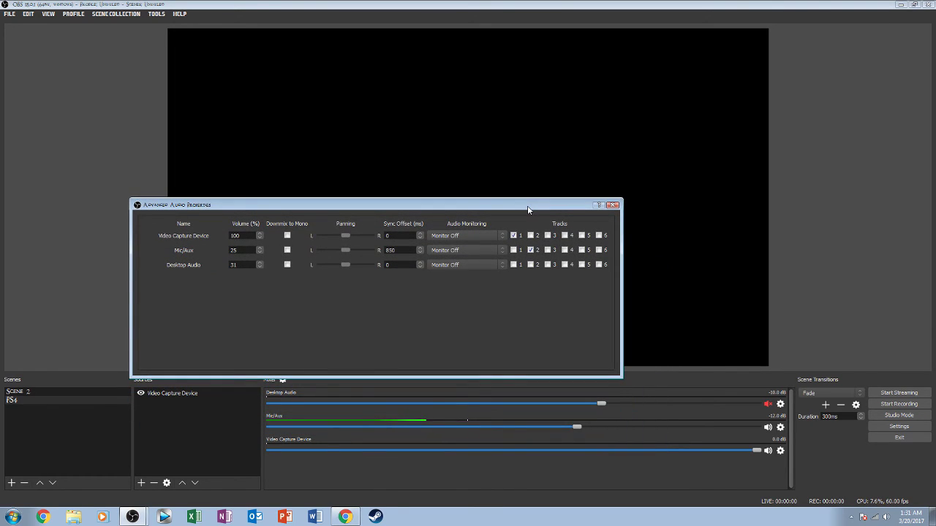
pyautogui.click(614, 205)
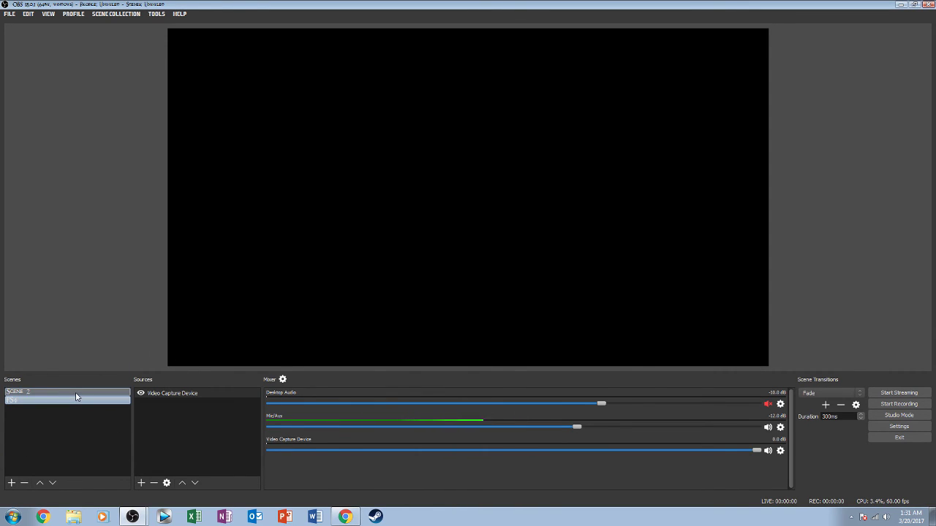
# Switch back and forth between Scene 2 and the PS4 scene to compare their sources and previews
pyautogui.click(56, 393)
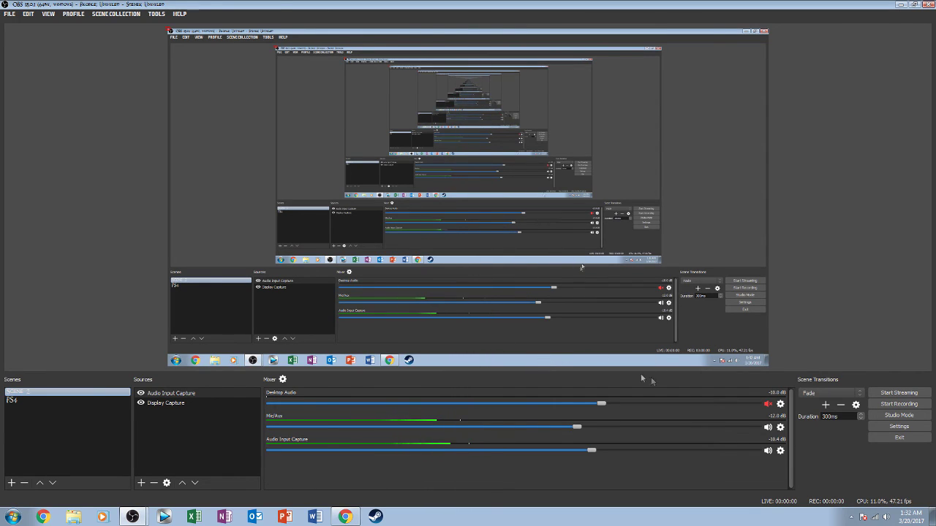
pyautogui.click(19, 402)
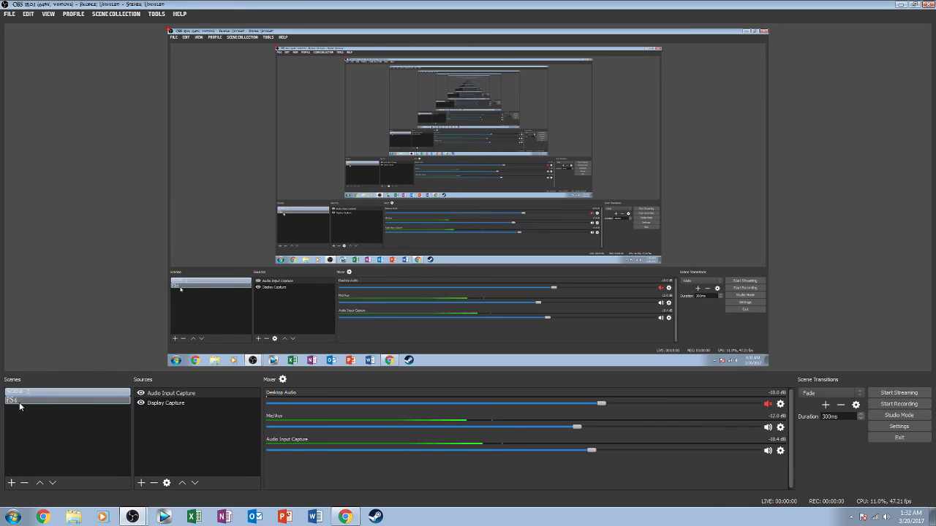
pyautogui.click(22, 400)
pyautogui.click(28, 392)
pyautogui.click(27, 400)
pyautogui.rightClick(28, 421)
pyautogui.click(41, 429)
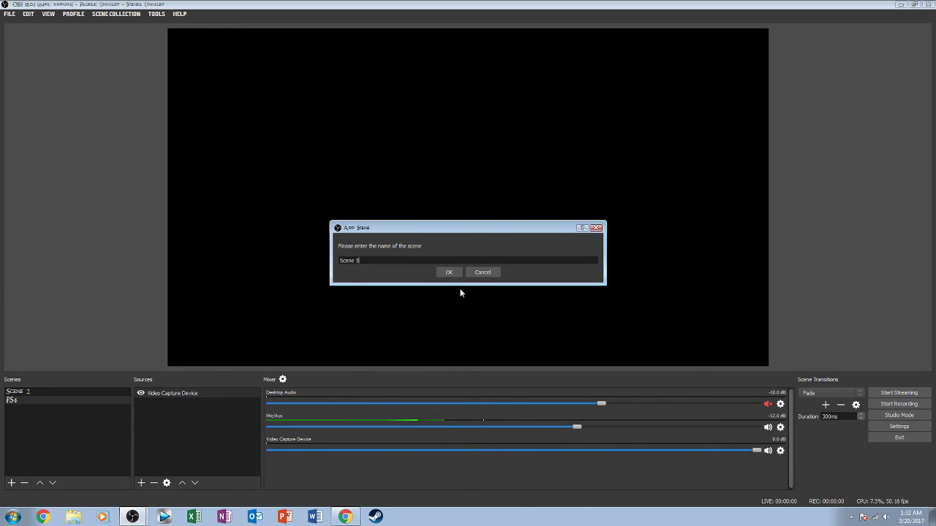
pyautogui.click(482, 272)
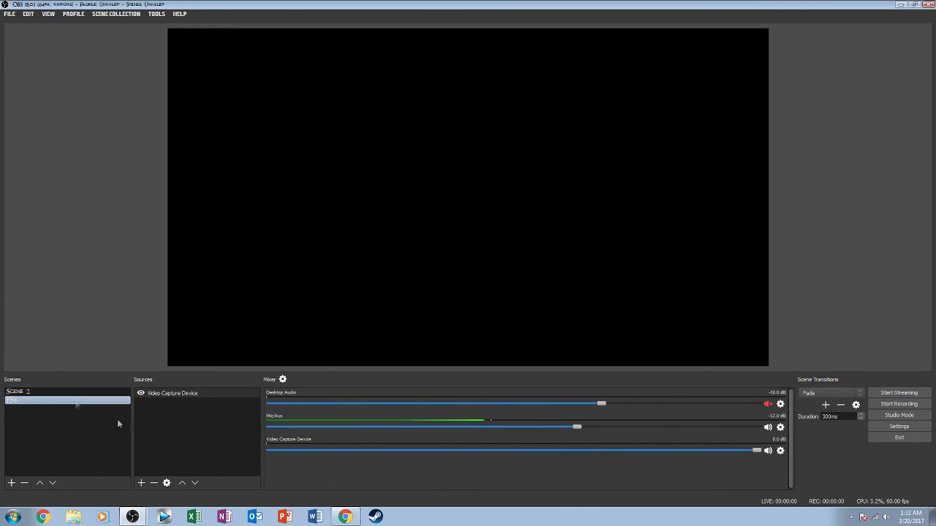
# Make Scene 2 the active scene and clear the selection in the scene list
pyautogui.click(57, 393)
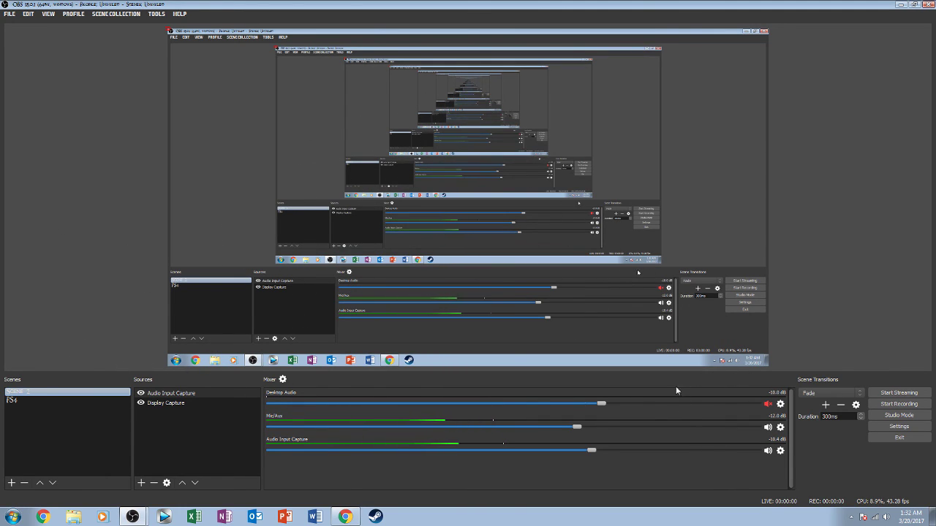
pyautogui.click(110, 480)
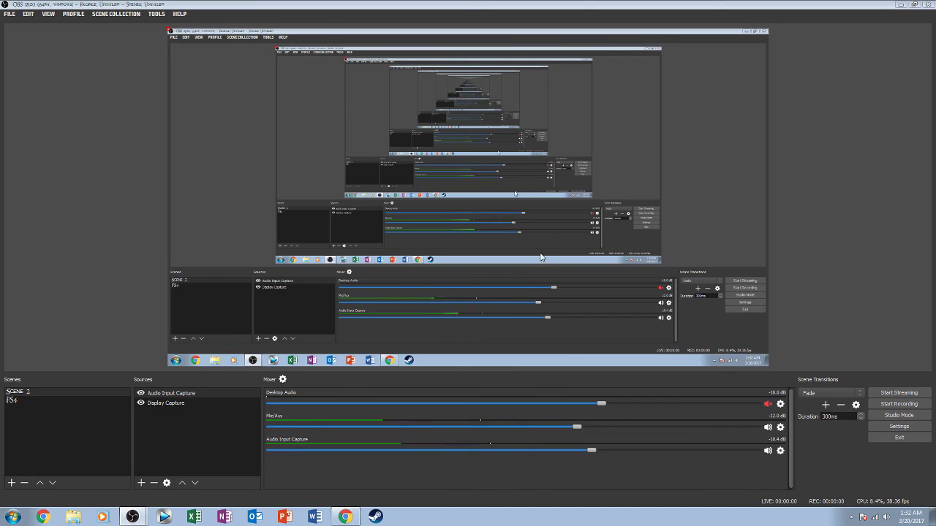